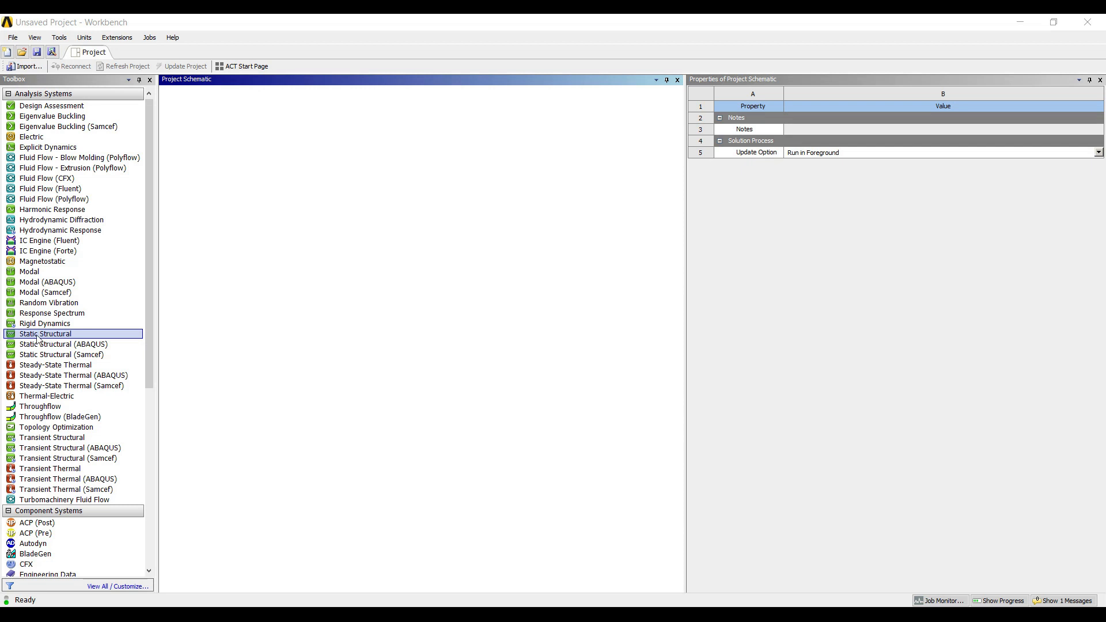
Step: Add a Static Structural analysis system to the project and name it spring analysis
drag(38, 338, 247, 133)
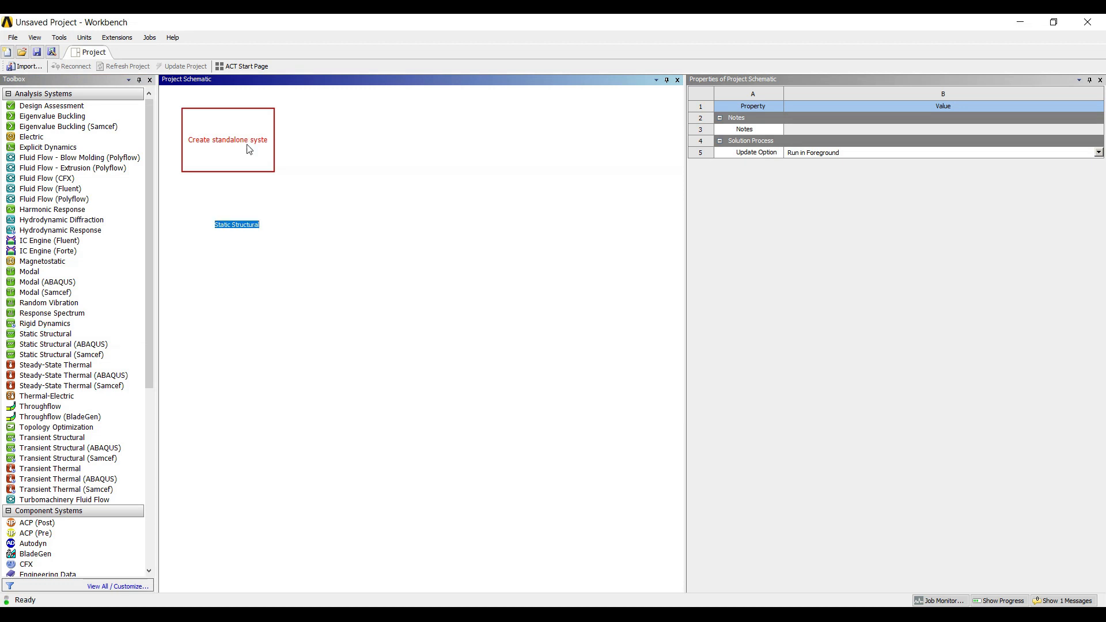
text(s)
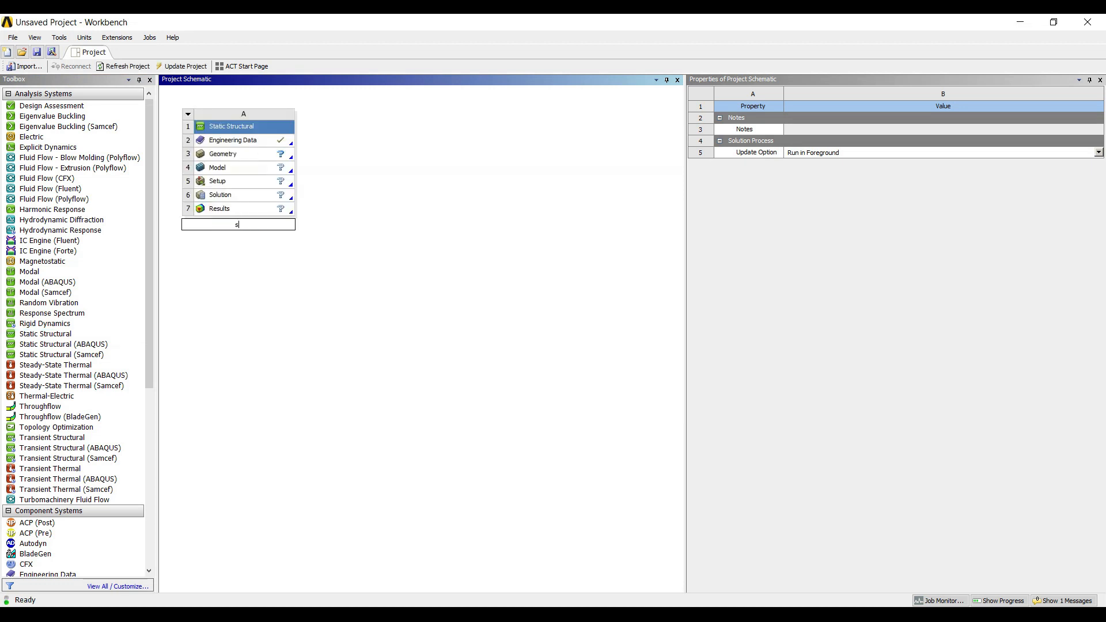
text(pring analysis)
Step: Open a new DesignModeler geometry for the system's Geometry cell
click(247, 151)
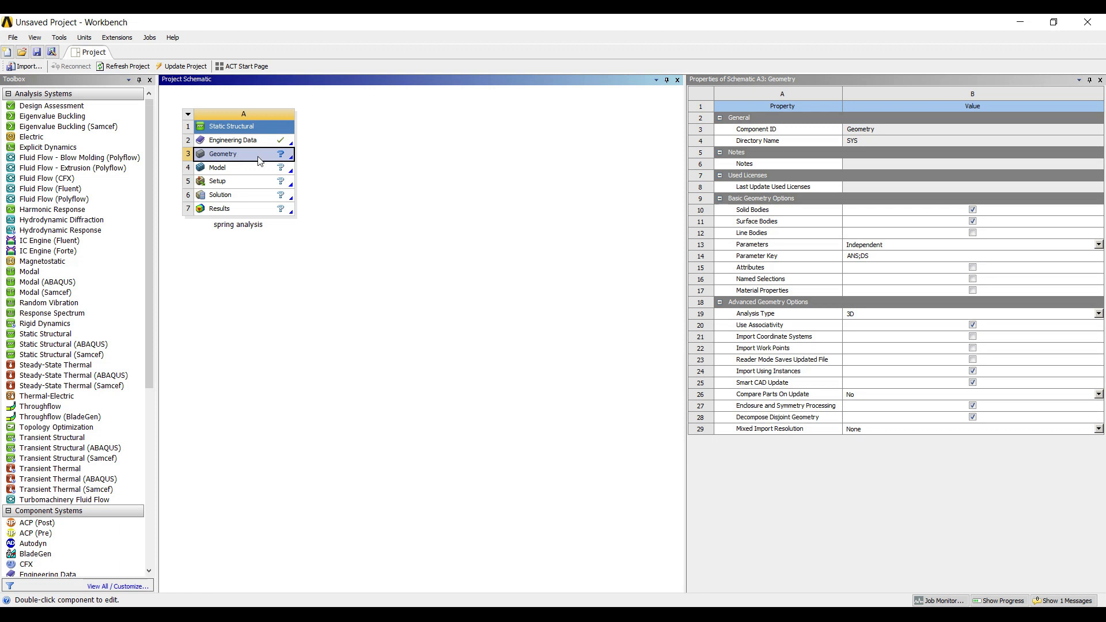
right_click(254, 165)
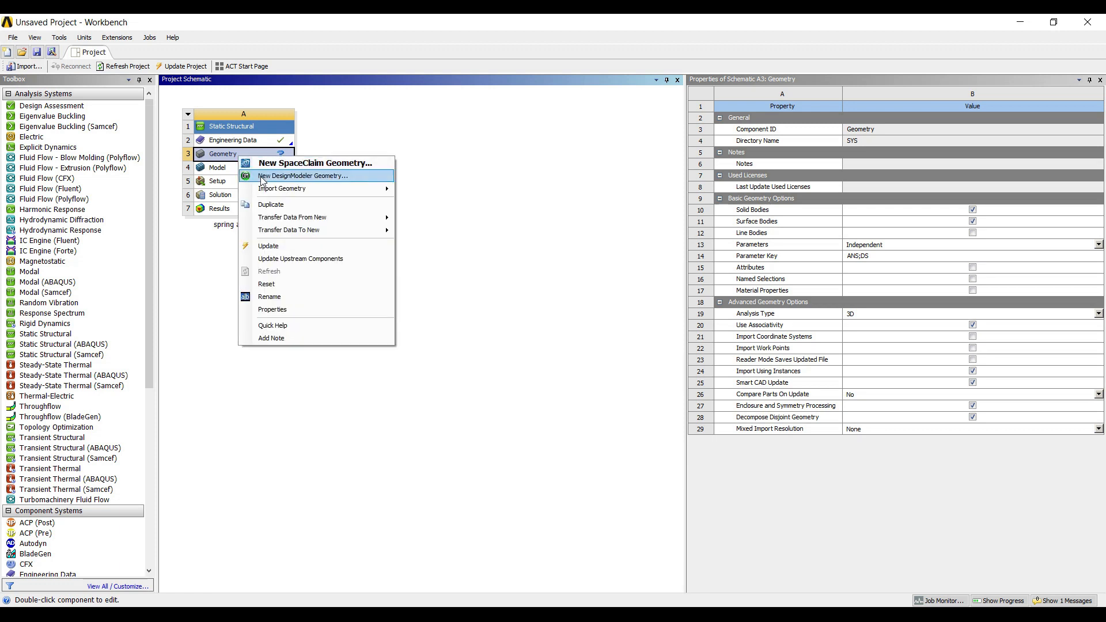
click(262, 176)
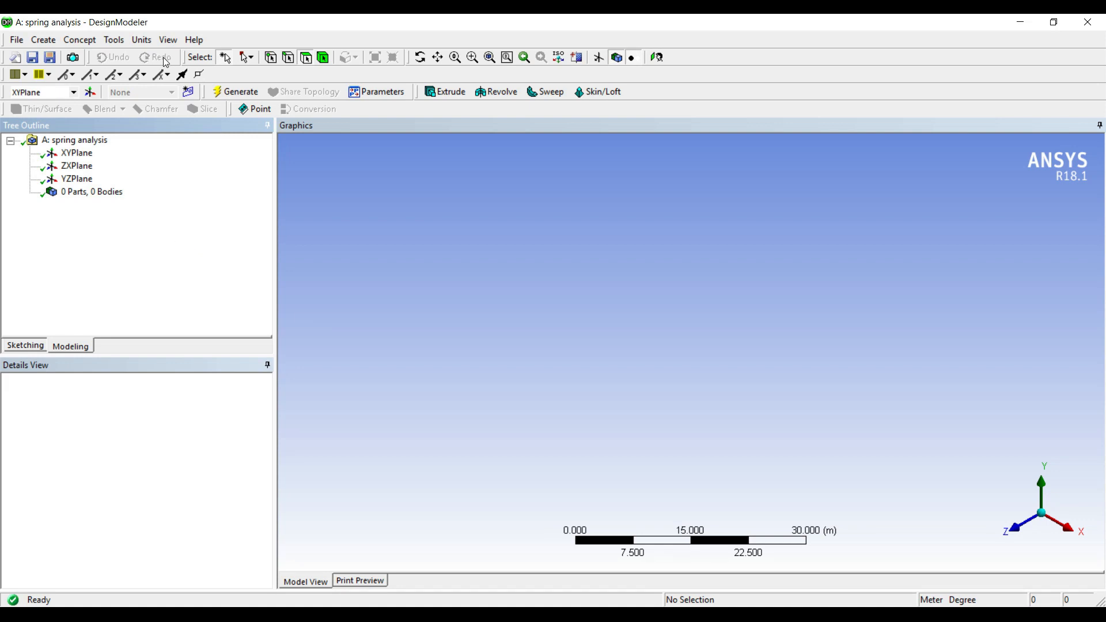
Step: Set the model units to millimetres
click(142, 40)
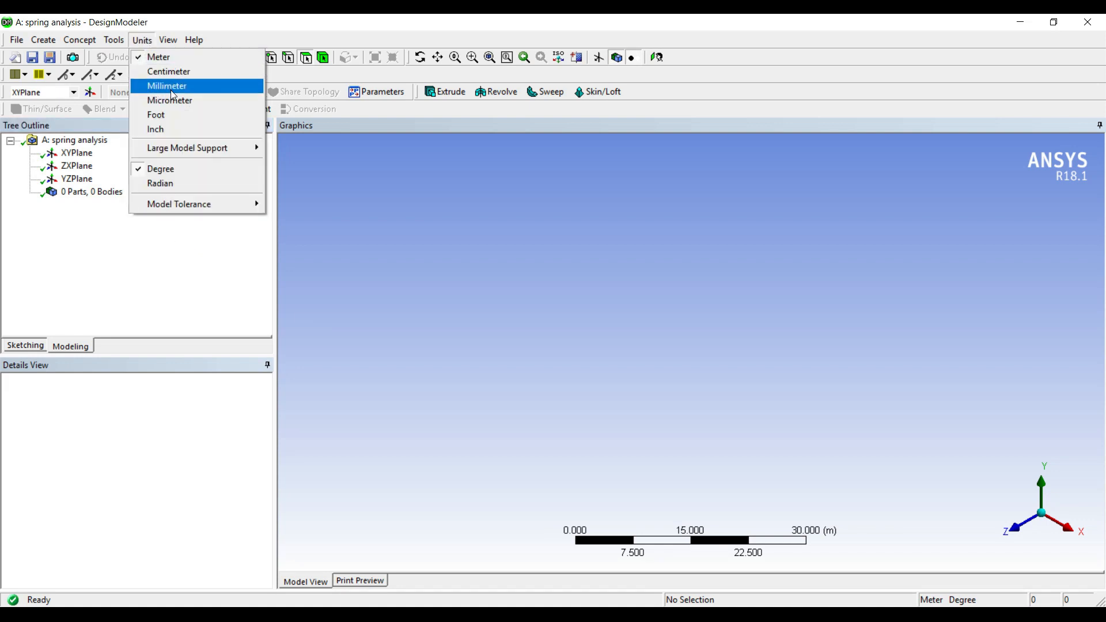
click(167, 86)
Step: Sketch a vertical line on the XY plane about 45 mm long, ending at the origin
click(76, 154)
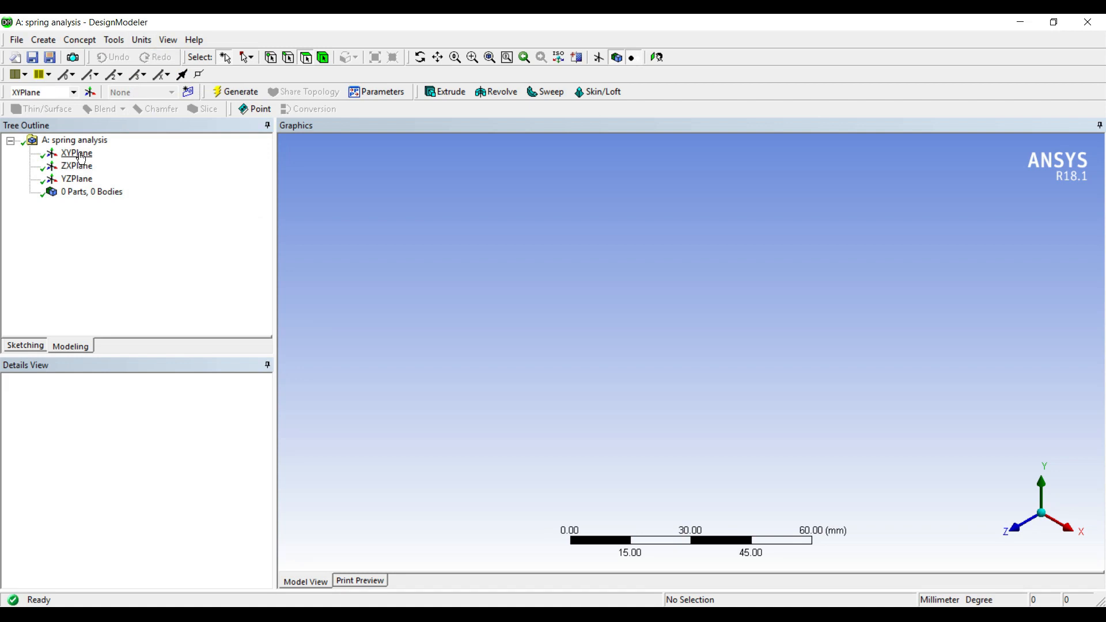
click(633, 58)
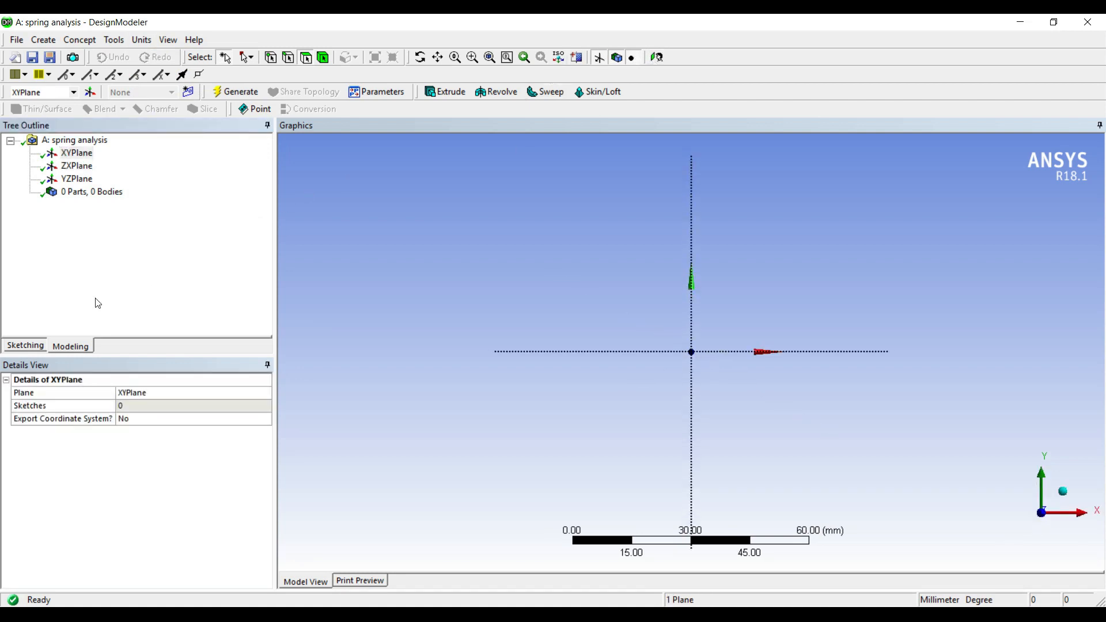
click(24, 346)
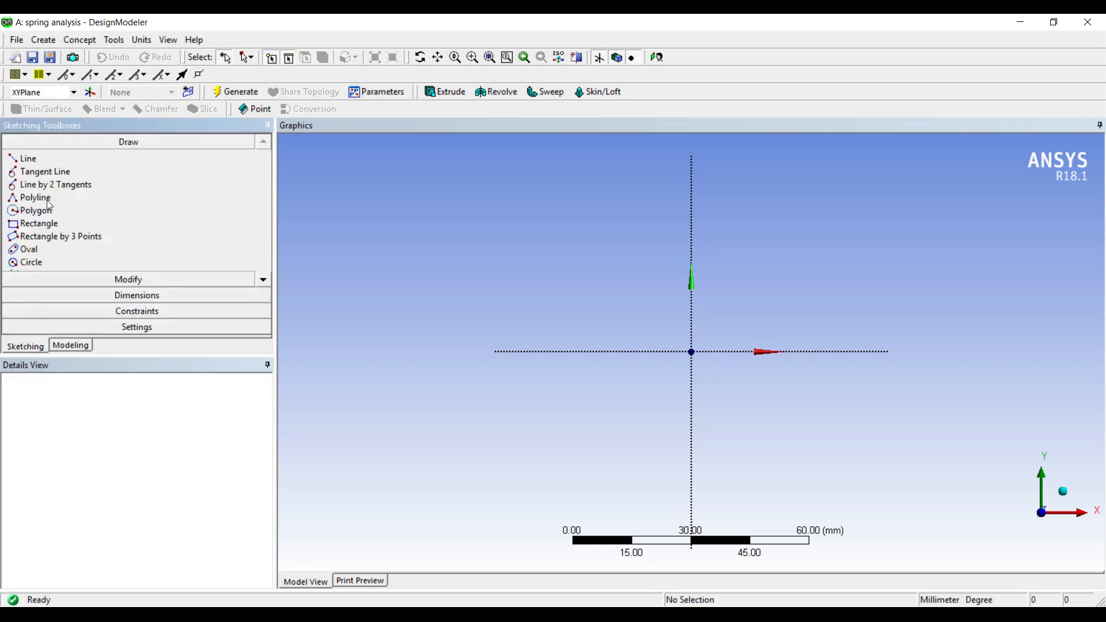
click(43, 165)
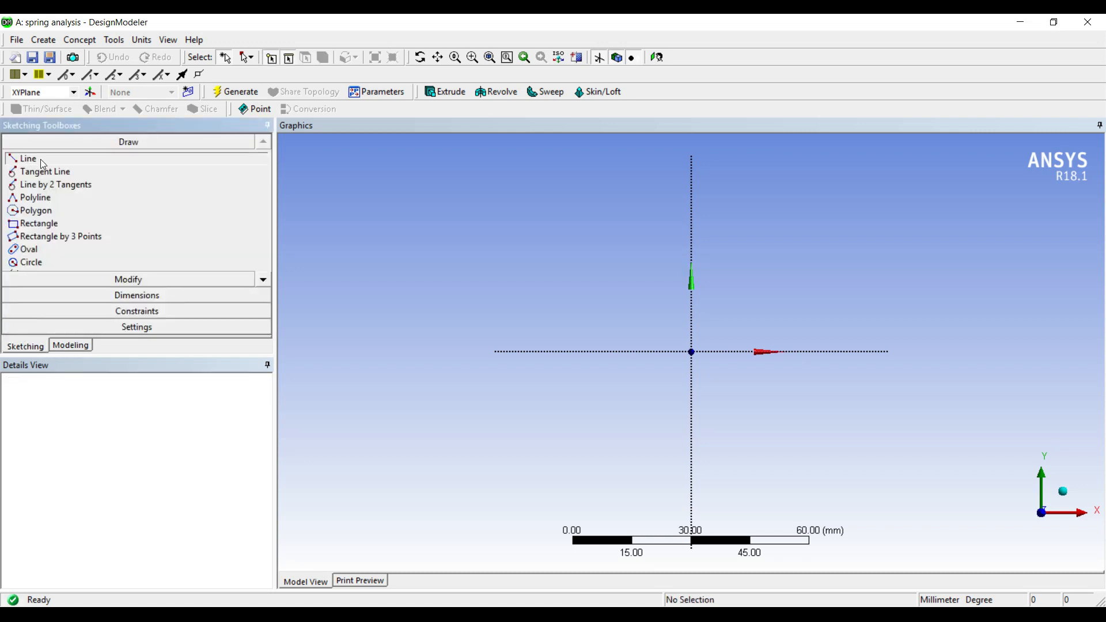
click(691, 173)
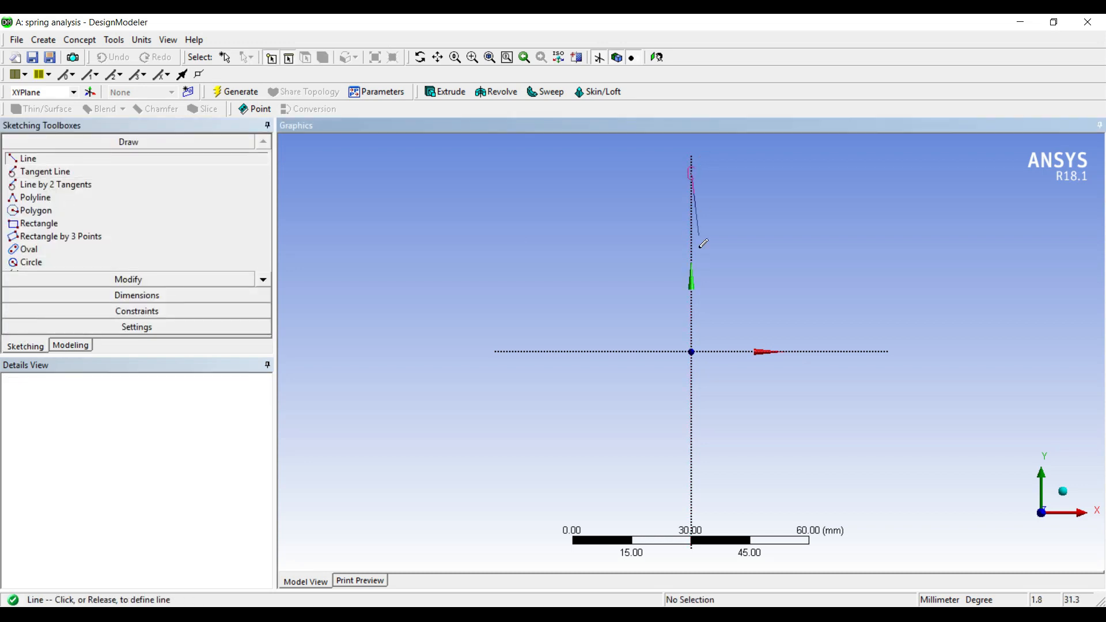
click(691, 351)
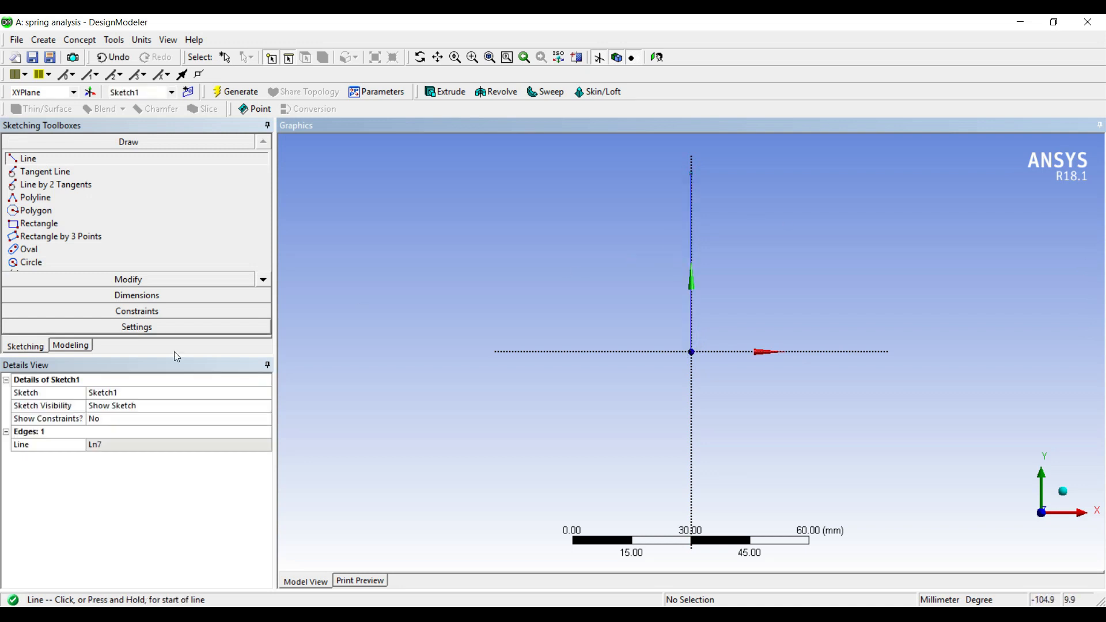
Step: Dimension the vertical line's length and set it to 80 mm
click(136, 295)
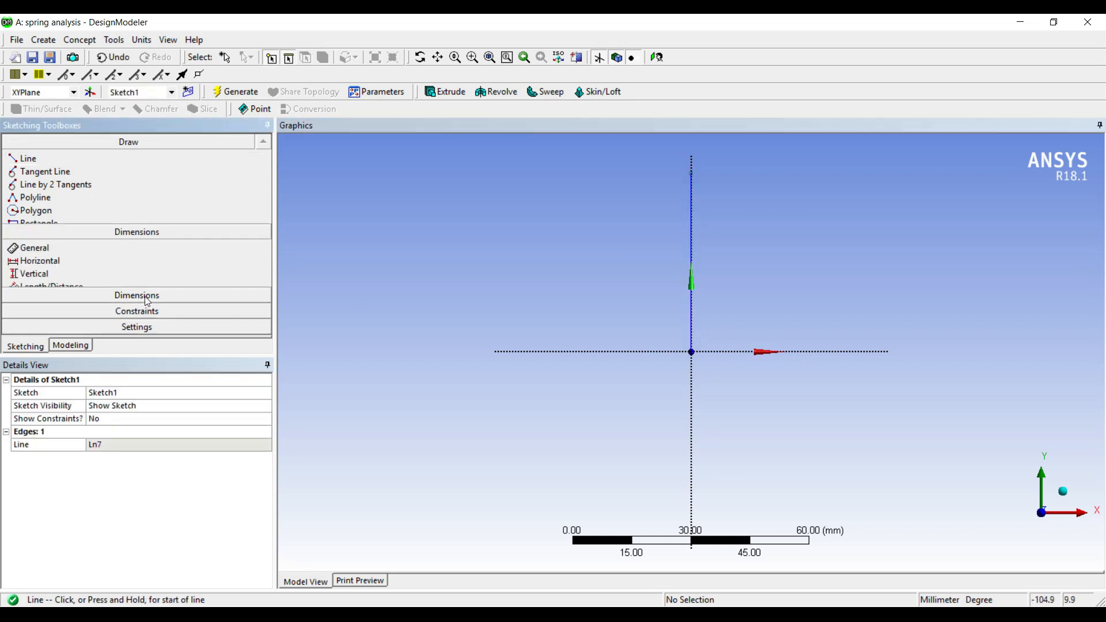
click(693, 243)
click(769, 237)
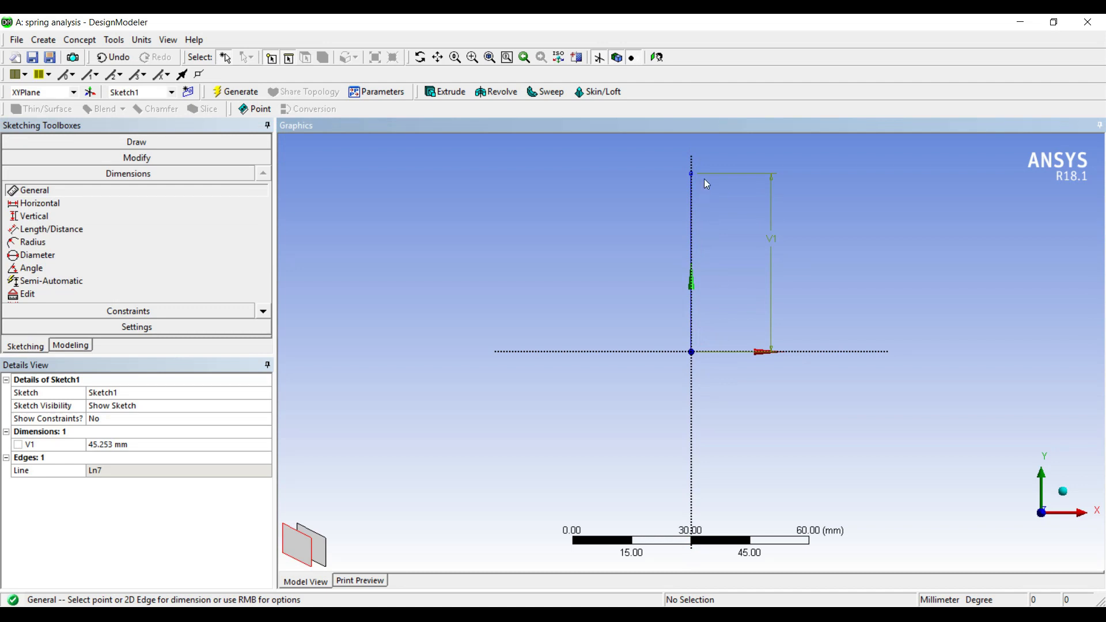
click(116, 444)
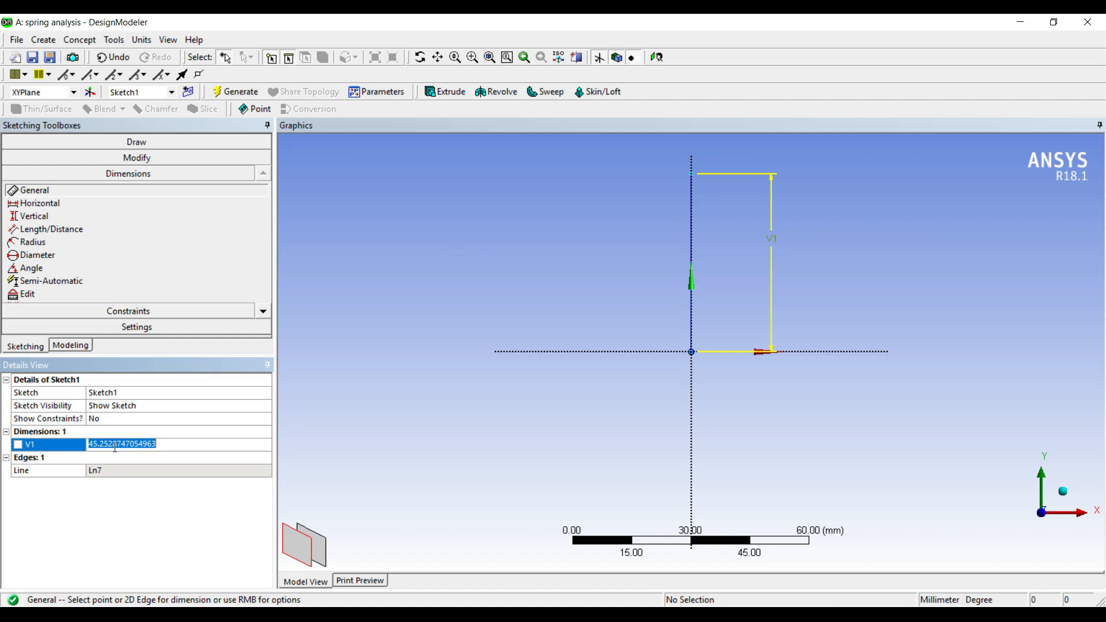
text(80)
key(Return)
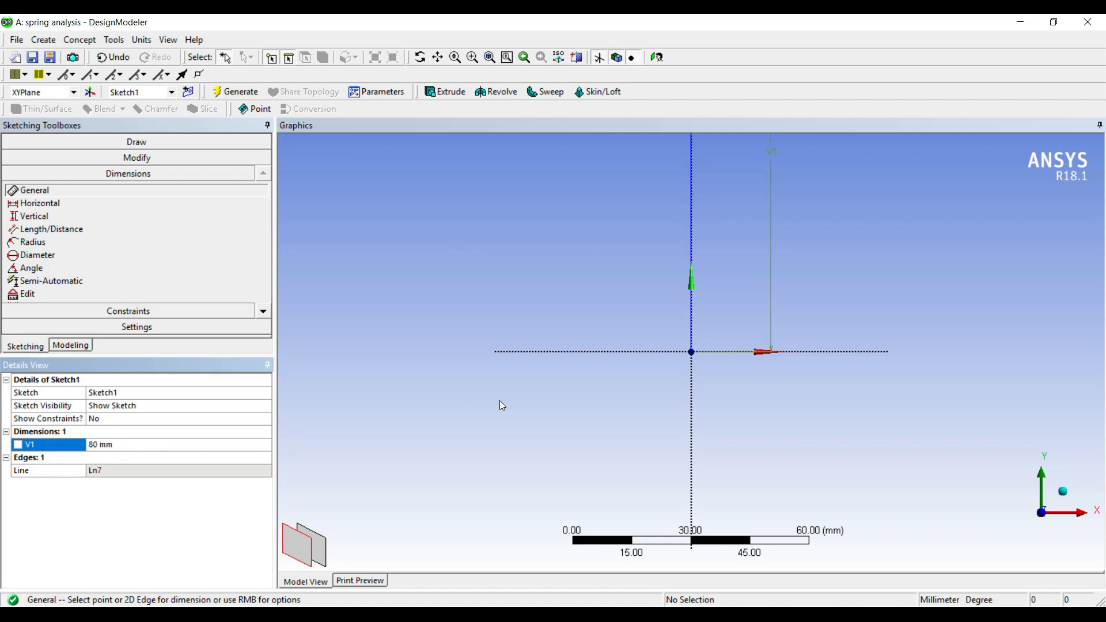
Step: Create a new sketch on the XY plane and select it
click(662, 60)
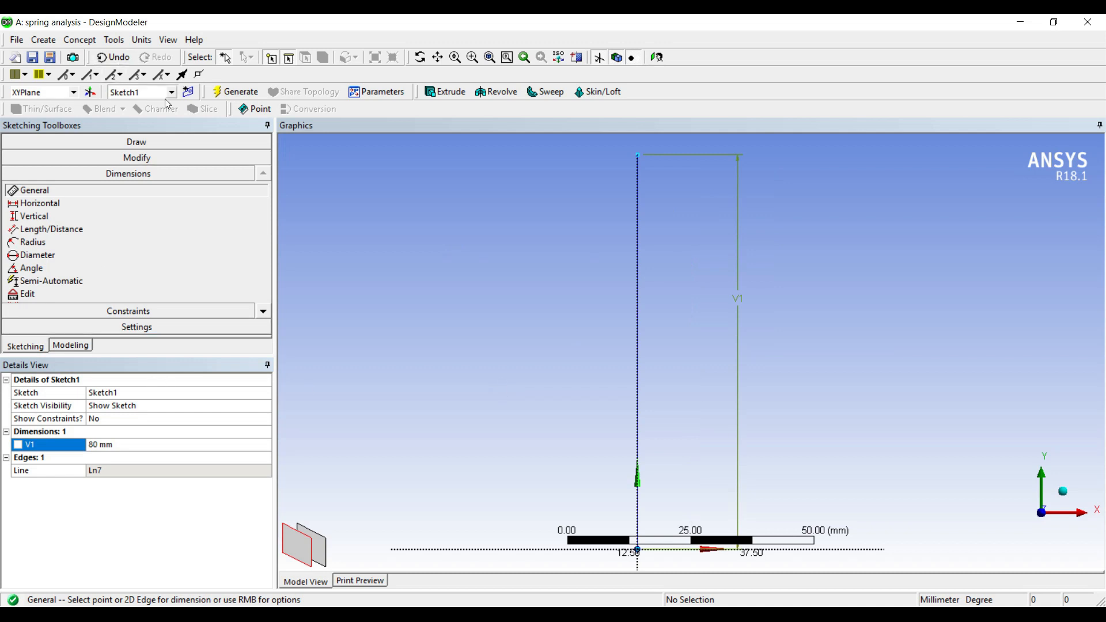
click(189, 93)
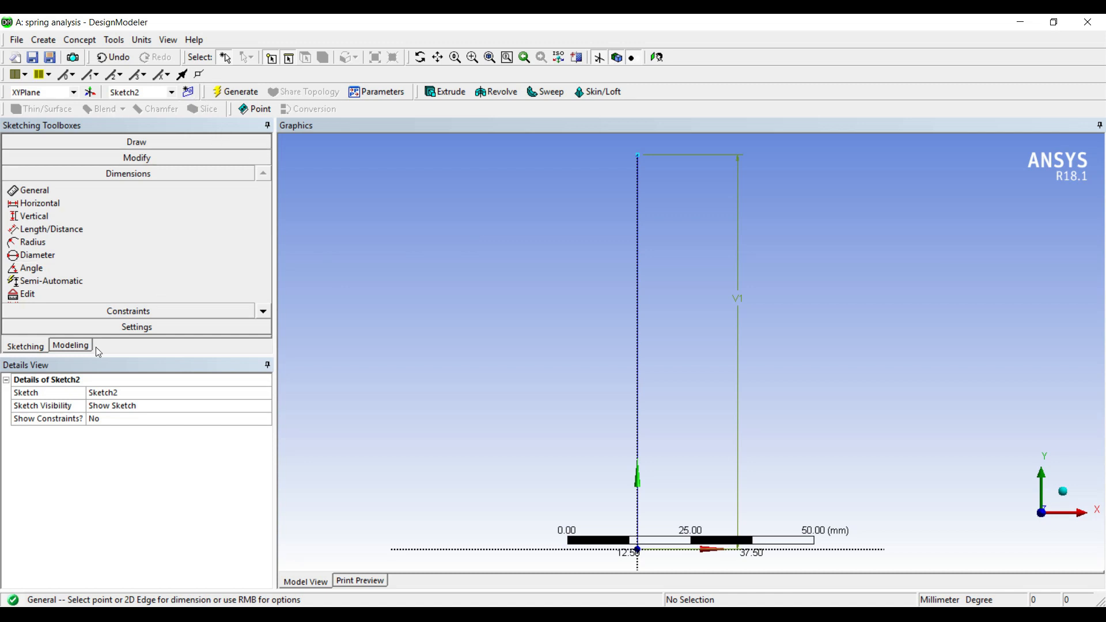
click(81, 345)
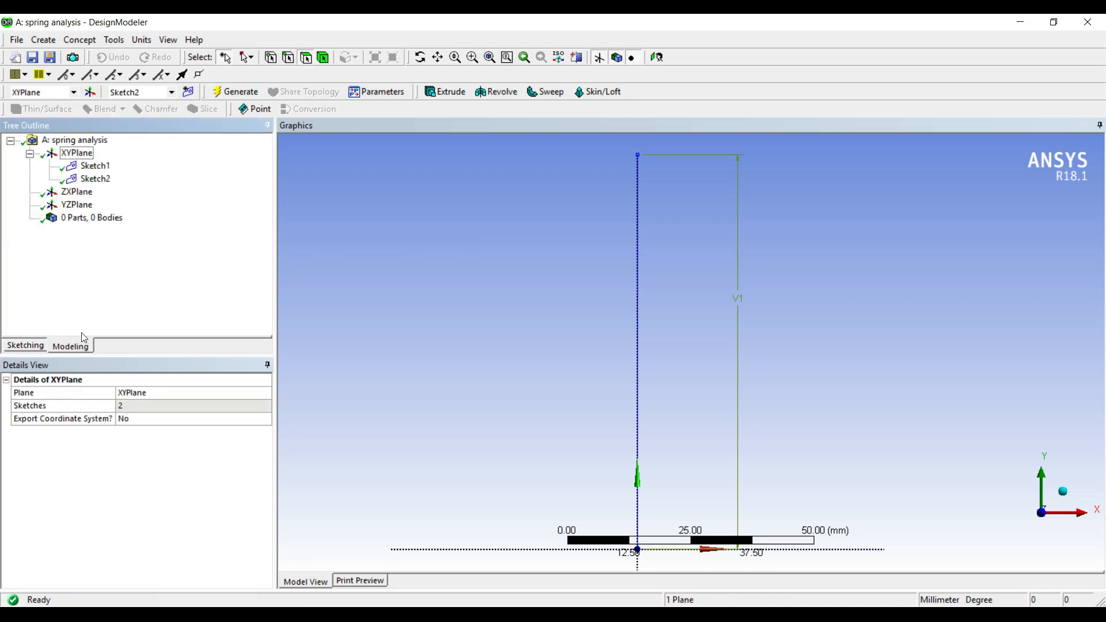
click(101, 181)
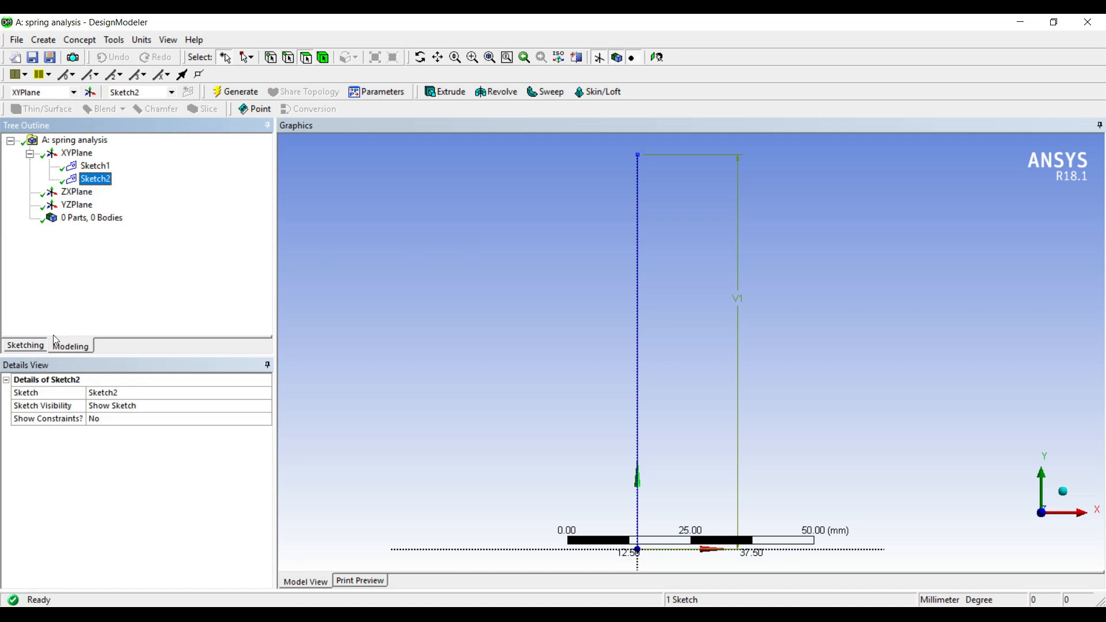
Step: Draw a small circle on the X axis just right of the origin in the new sketch
click(30, 347)
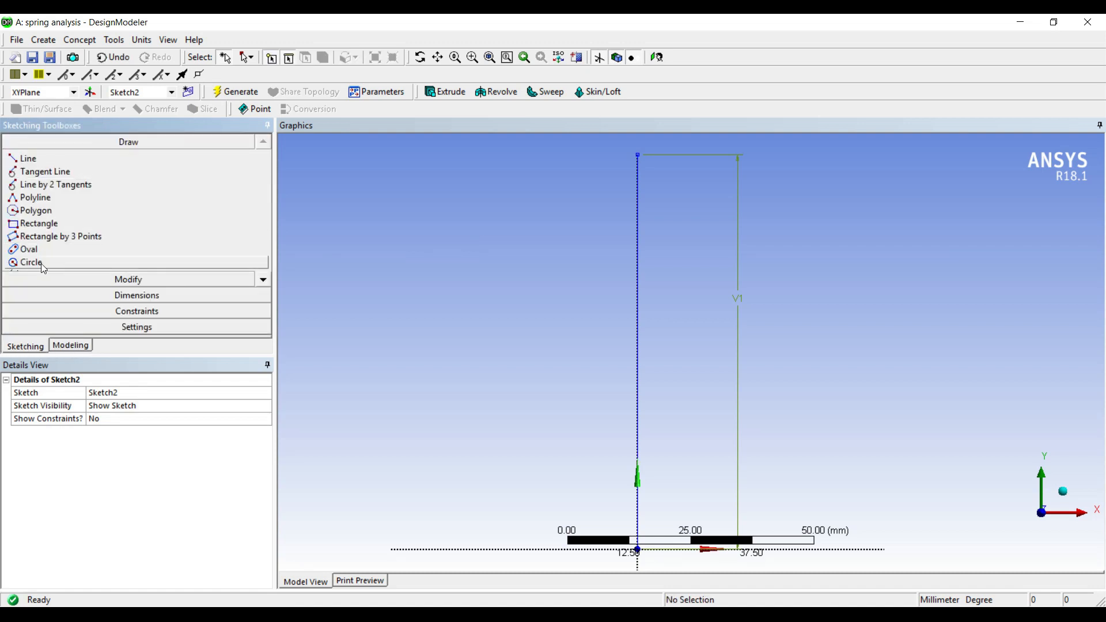
click(43, 267)
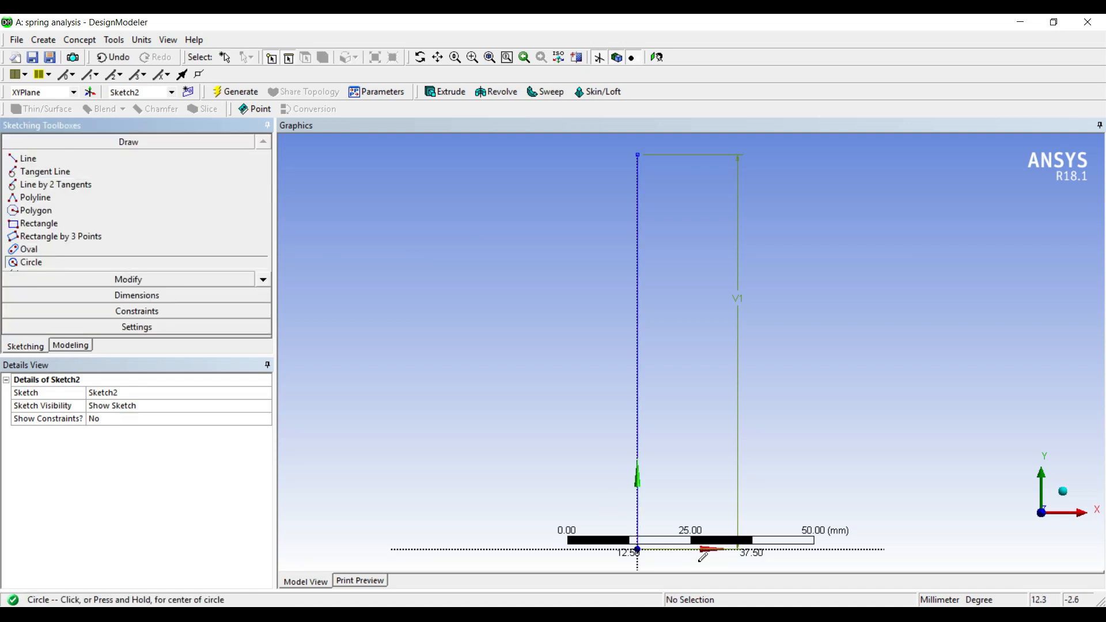
scroll(699, 550, down, 1)
click(684, 506)
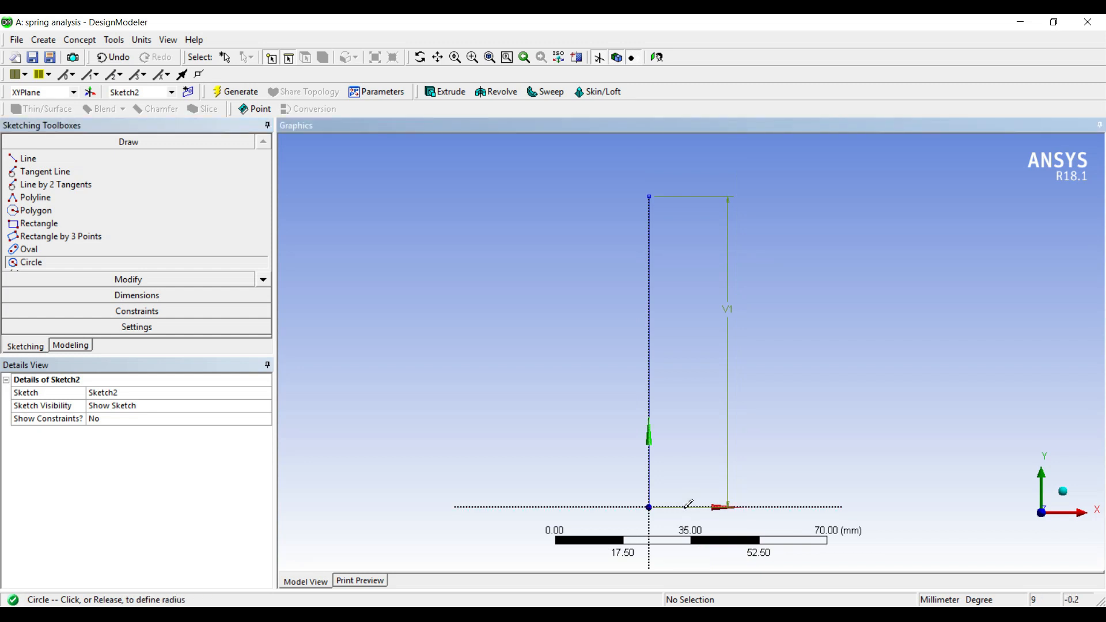
click(694, 514)
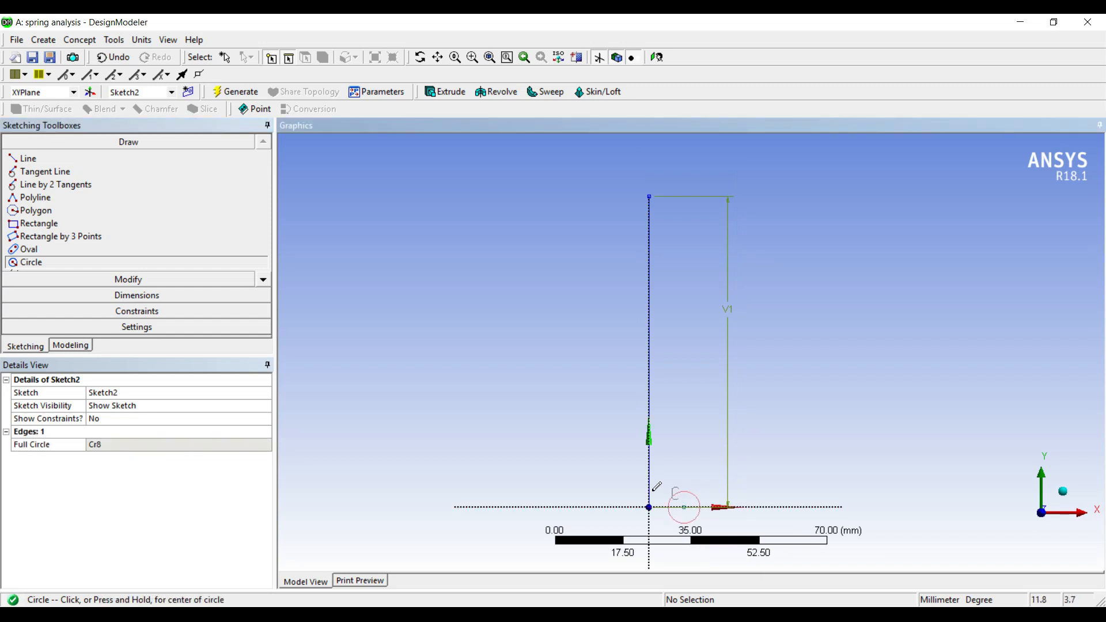
Step: Dimension the circle's diameter and set it to 3 mm
click(143, 296)
click(698, 502)
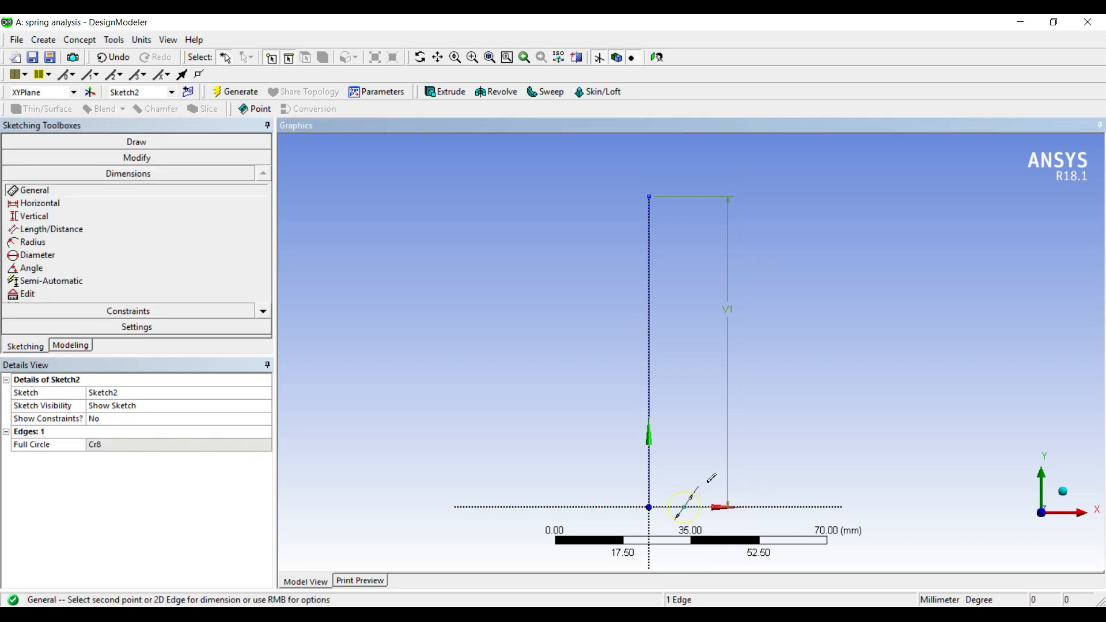
click(746, 470)
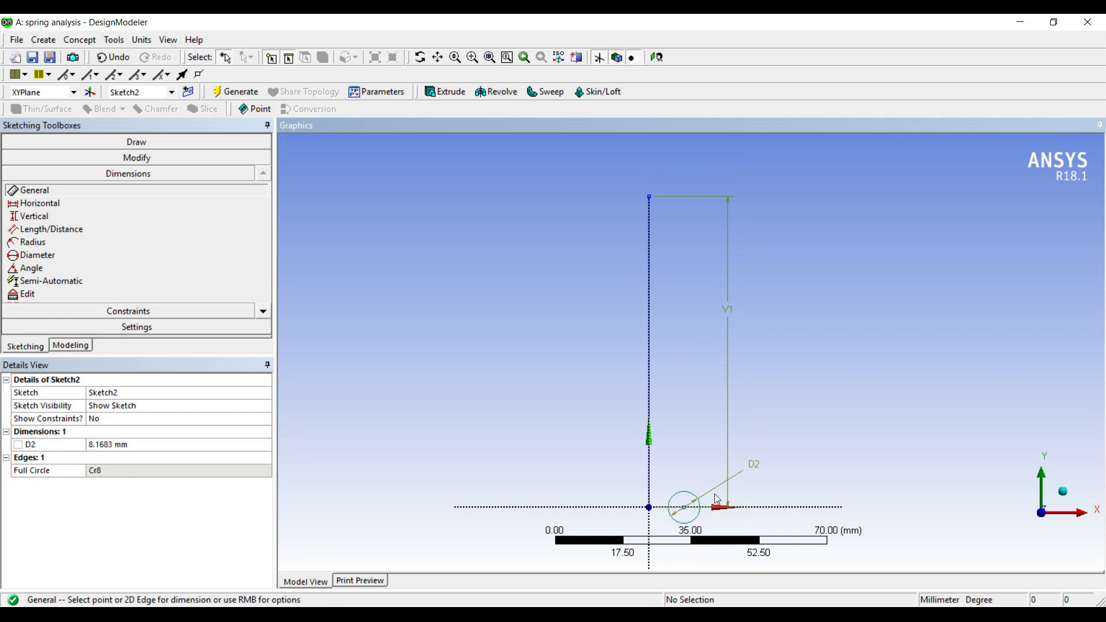
scroll(683, 523, down, 1)
click(143, 455)
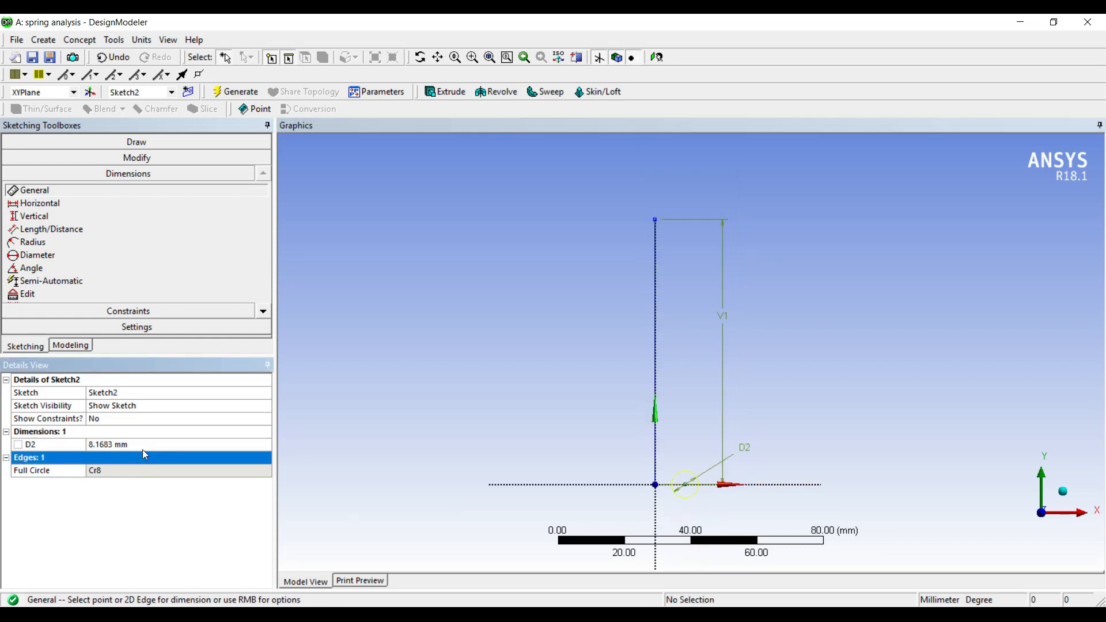
click(144, 445)
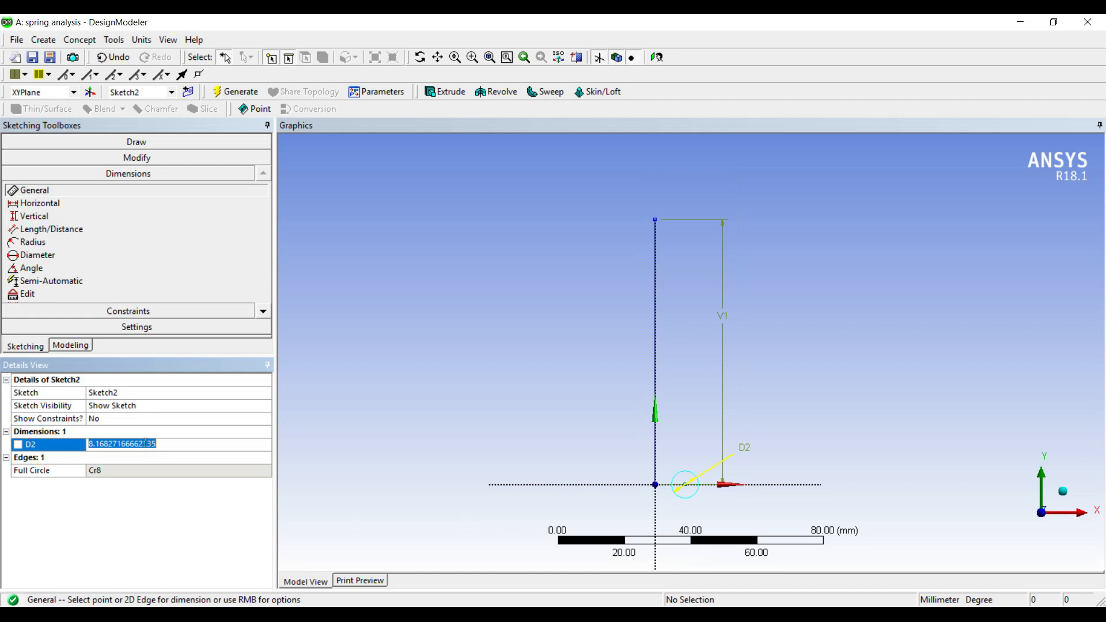
text(3)
key(Return)
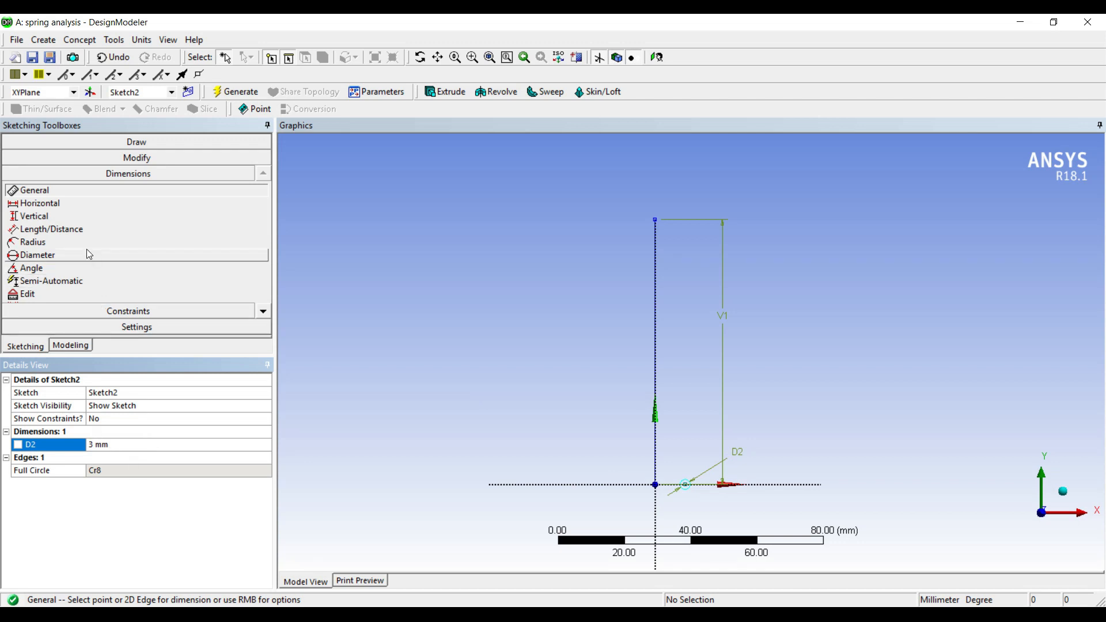
Step: Dimension the distance from the origin to the circle's centre and set it to 5 mm
click(684, 487)
click(655, 485)
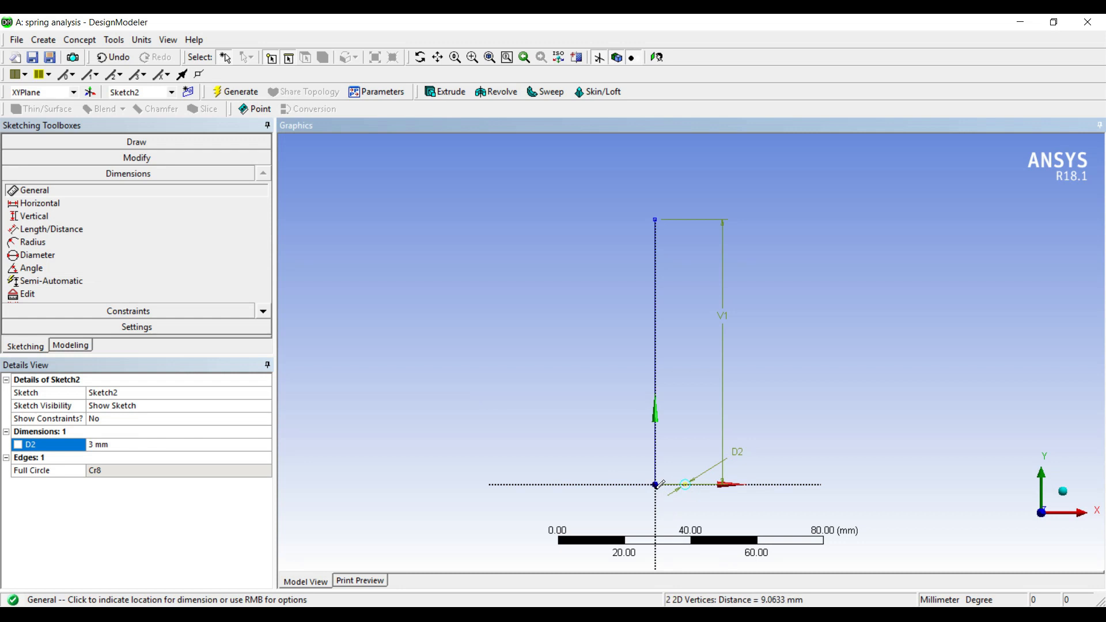
click(672, 514)
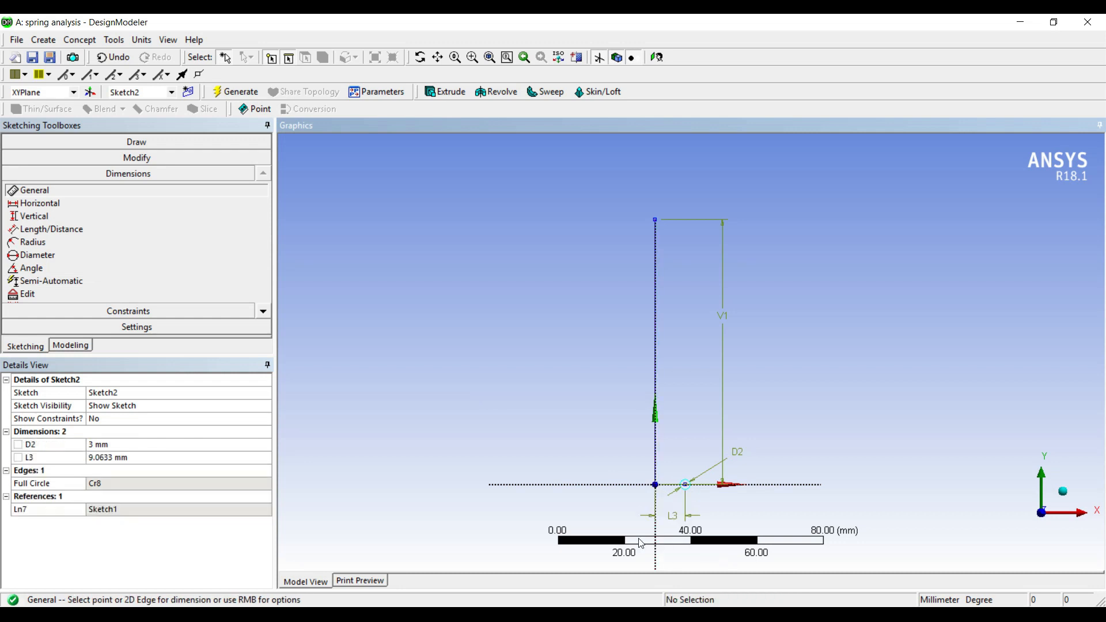
click(109, 459)
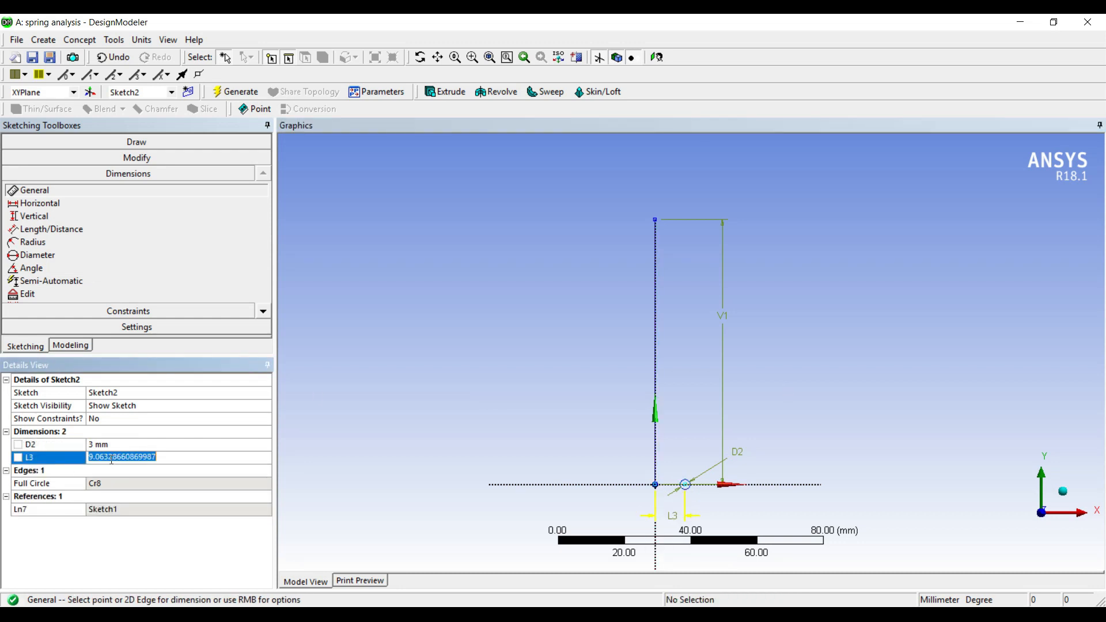
text(5)
key(Return)
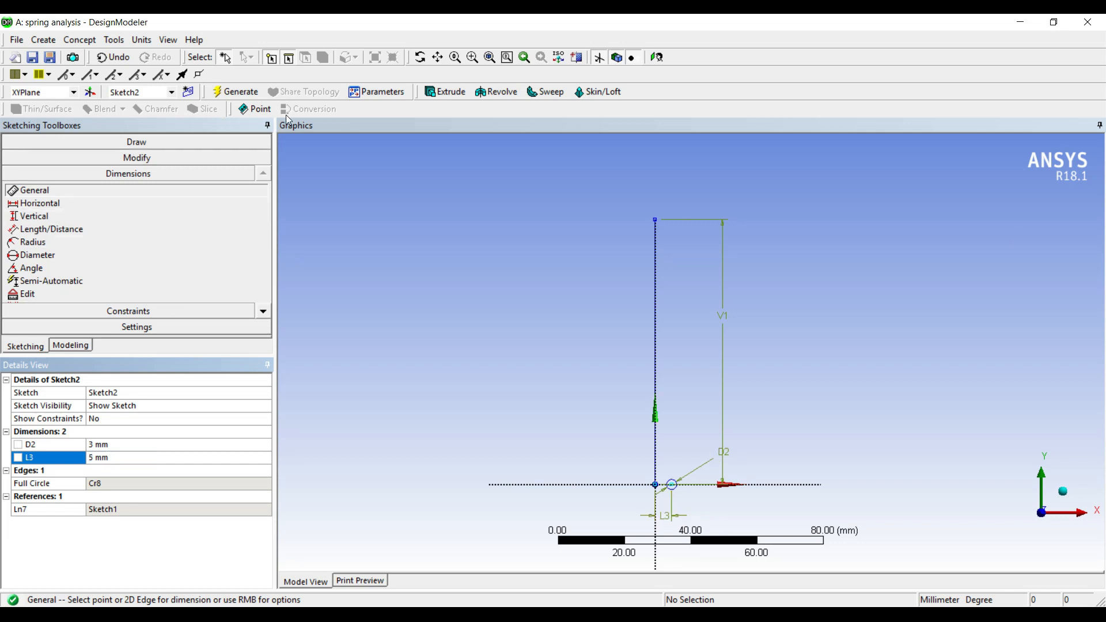
Step: Start a Sweep using the circle sketch as the profile and the vertical line sketch as the path
click(546, 92)
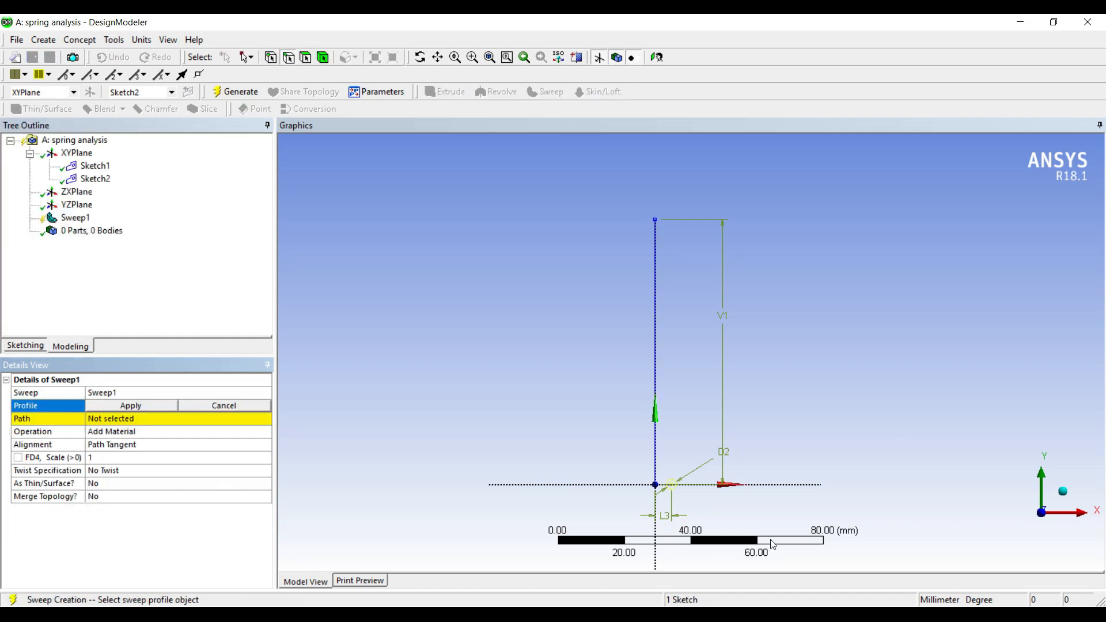
click(107, 410)
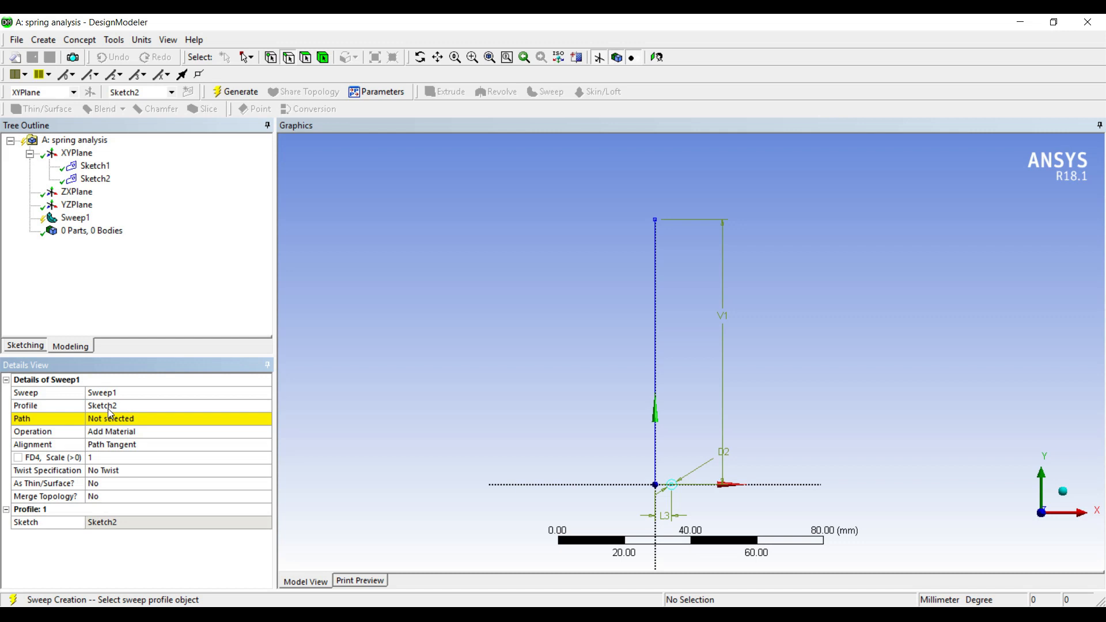
click(107, 425)
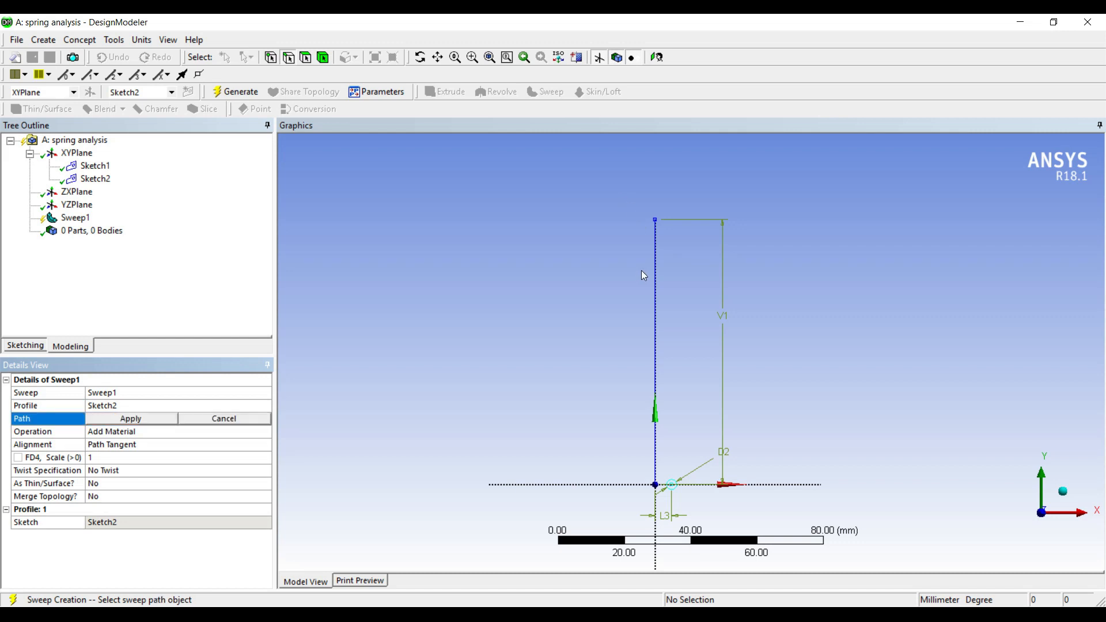
click(654, 280)
click(153, 419)
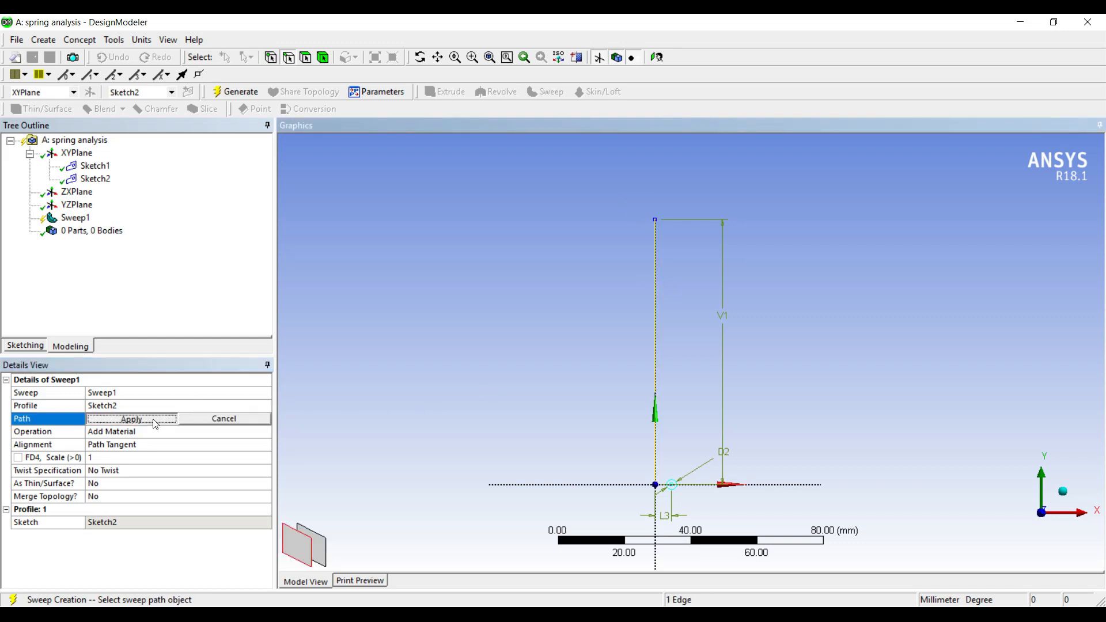
Step: Set the sweep's twist specification to Turns with 15 turns and generate the spring
click(136, 472)
click(264, 471)
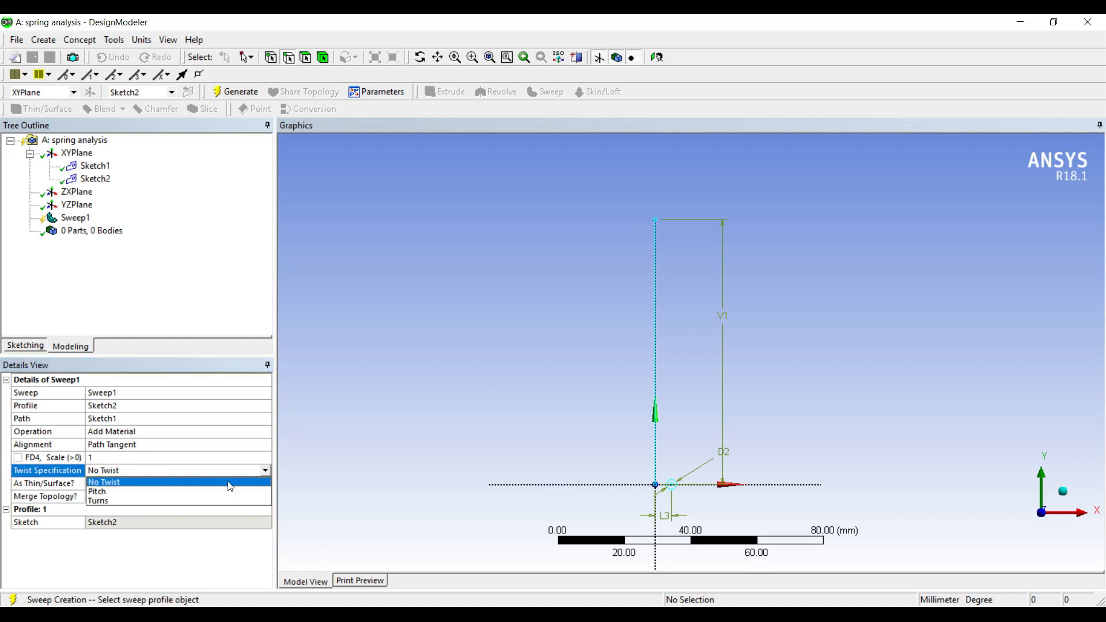
click(124, 501)
click(103, 484)
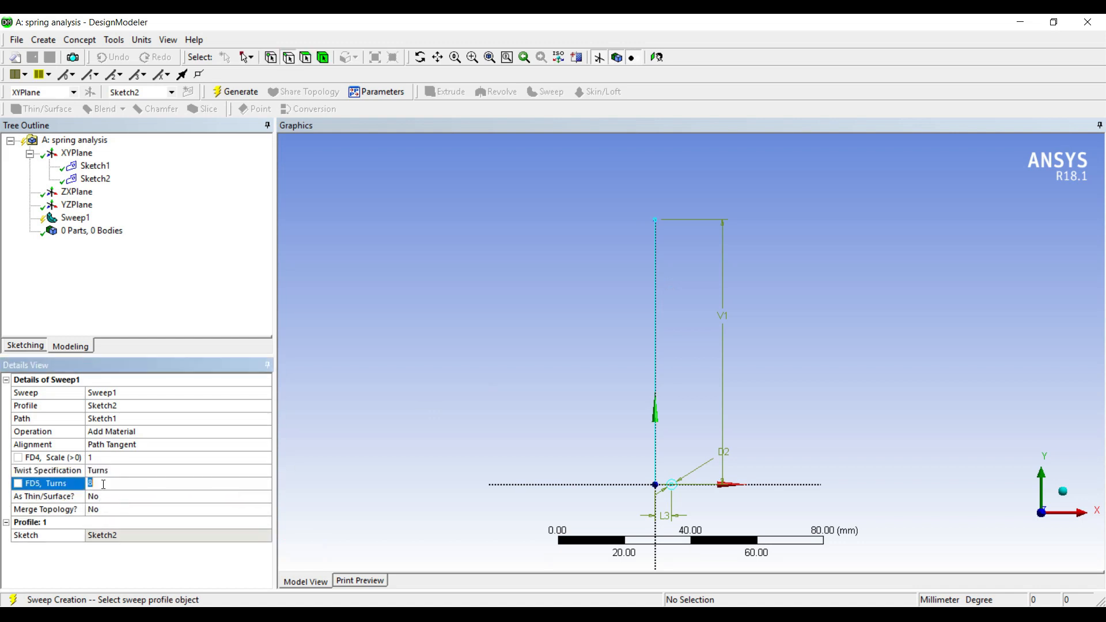
key(BackSpace)
click(233, 95)
mouse_move(770, 342)
middle_down()
mouse_move(783, 388)
mouse_move(762, 325)
mouse_move(766, 340)
middle_up()
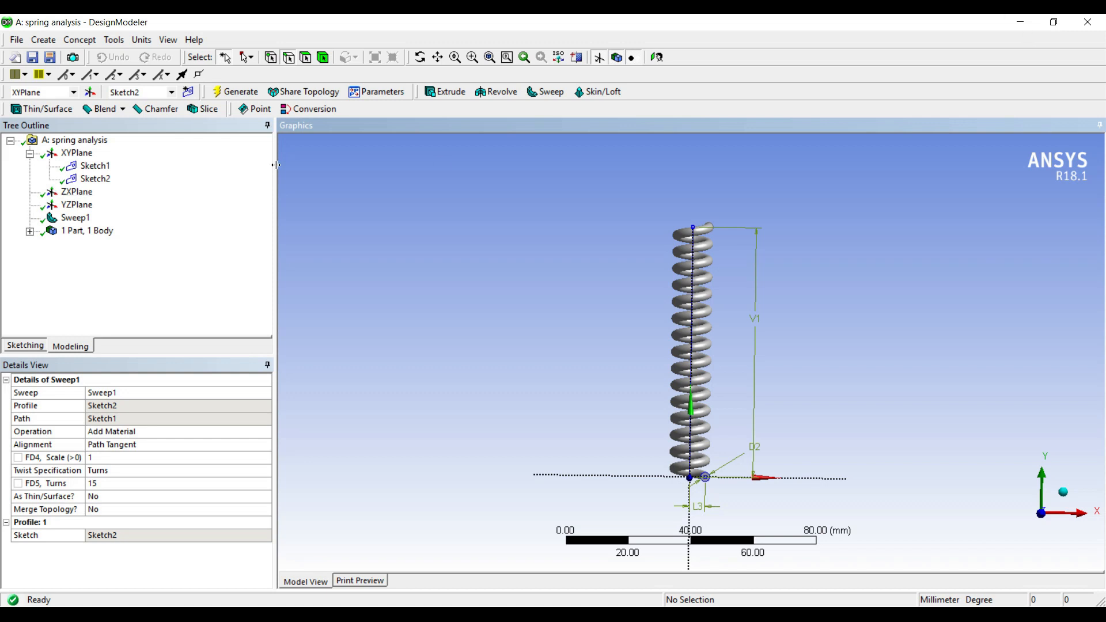
Step: Set the distance from the origin to the circle's centre to 6 mm and regenerate
click(69, 205)
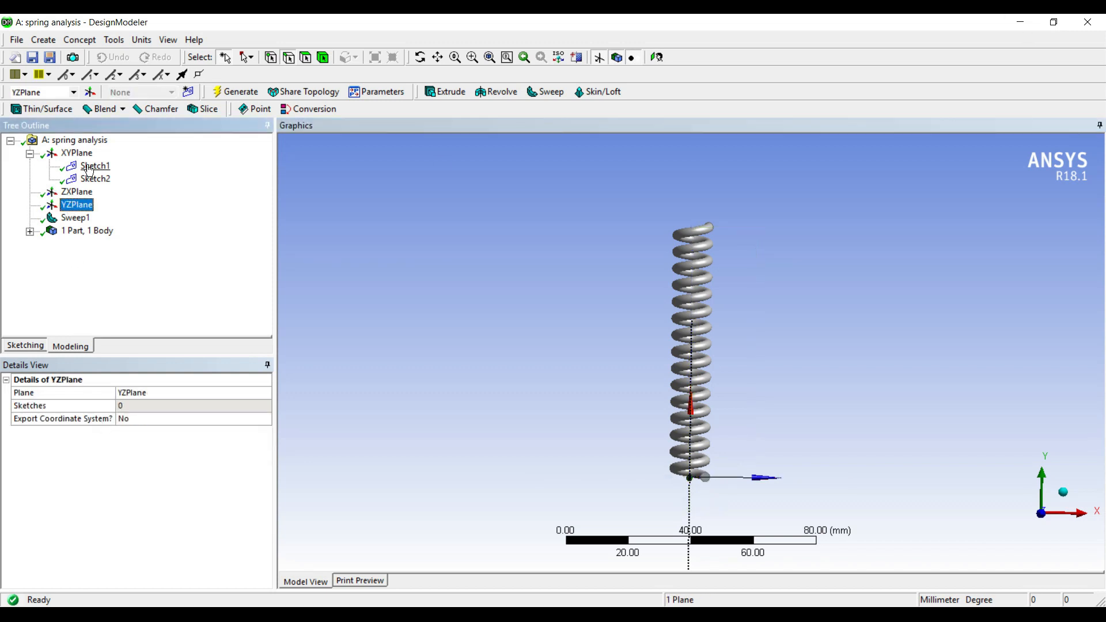
click(95, 179)
click(105, 457)
text(6)
key(Return)
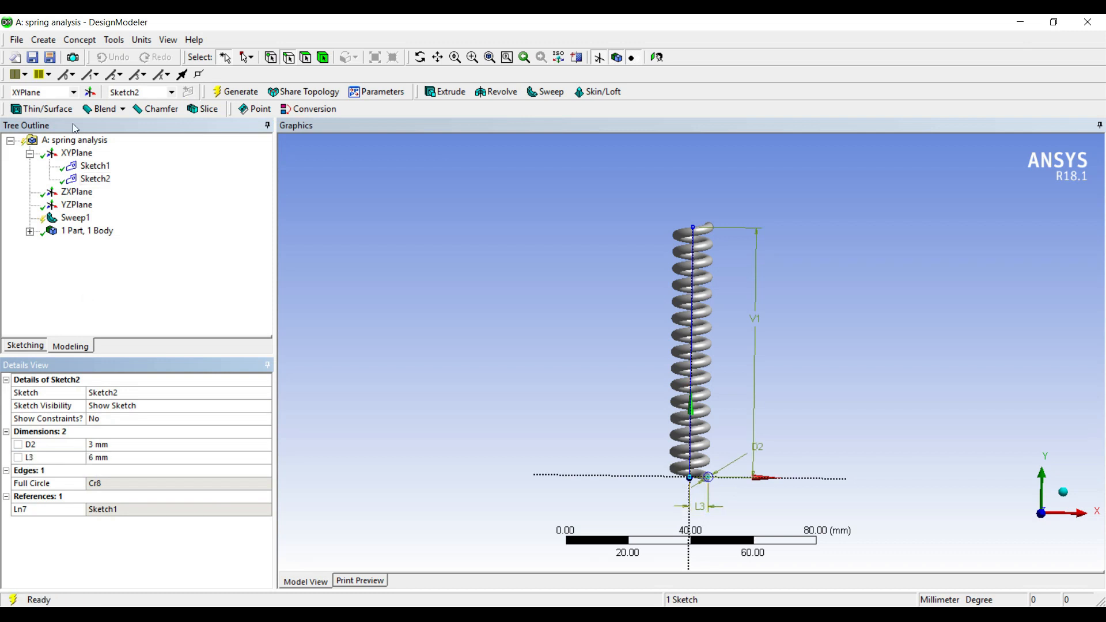
click(228, 92)
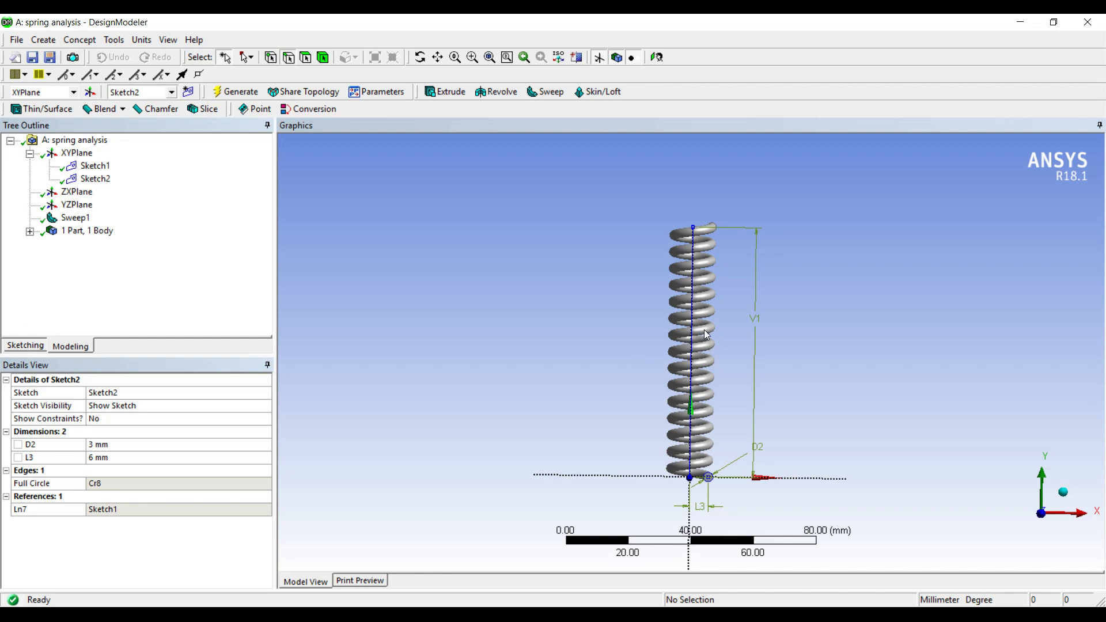
Step: Create a new plane from the XY plane offset 10 mm in Y and generate it
middle_drag(703, 288, 713, 235)
middle_drag(709, 297, 709, 258)
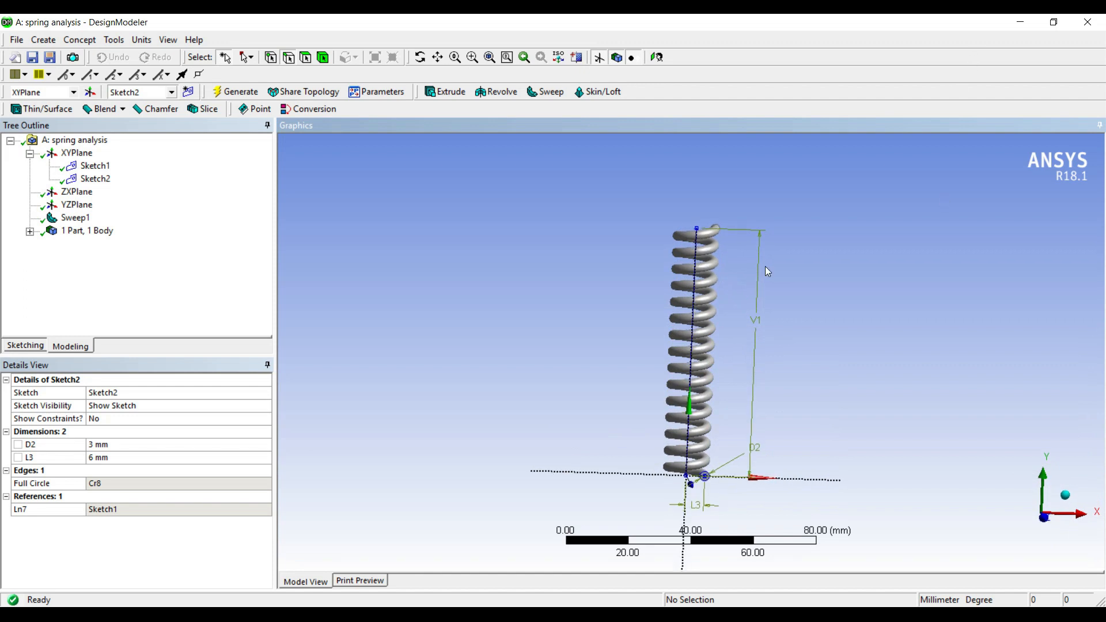
middle_drag(712, 344, 709, 331)
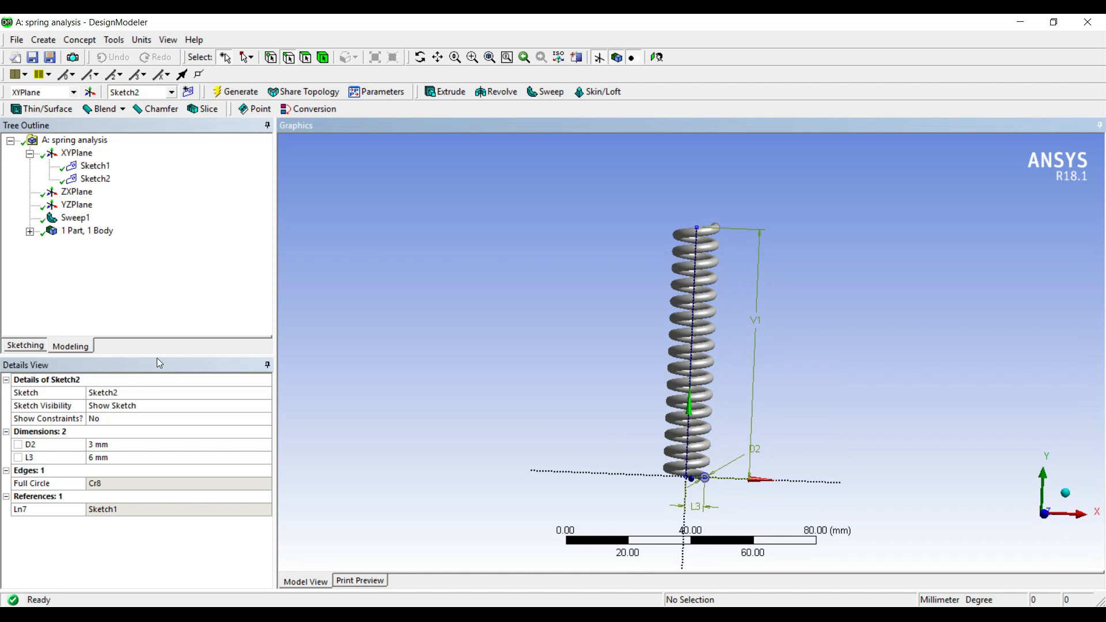
click(90, 92)
click(55, 405)
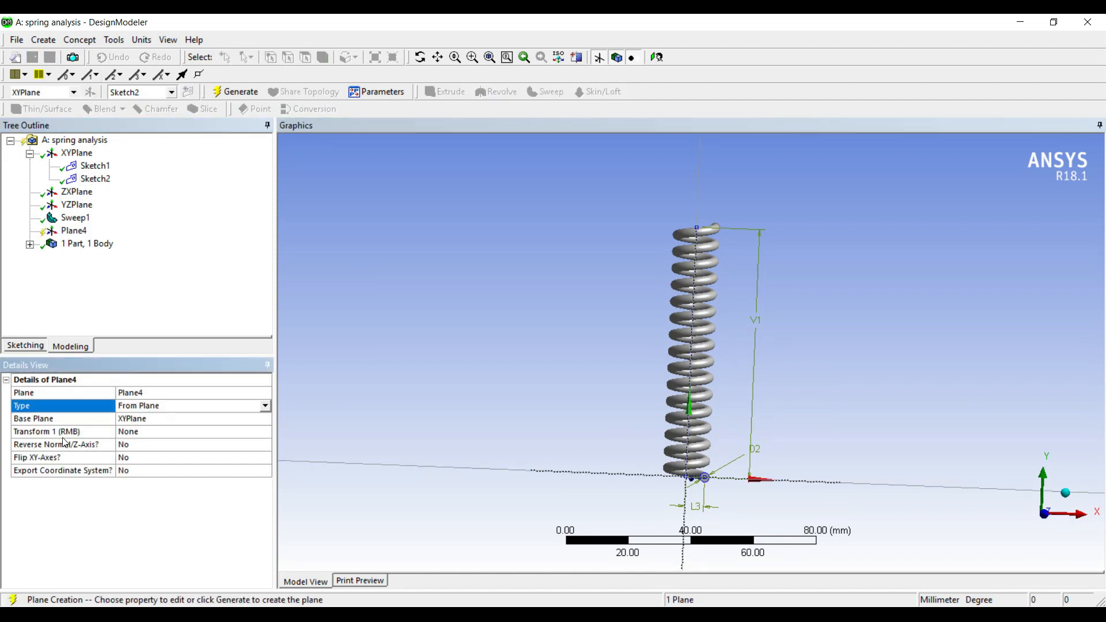
click(157, 435)
click(176, 432)
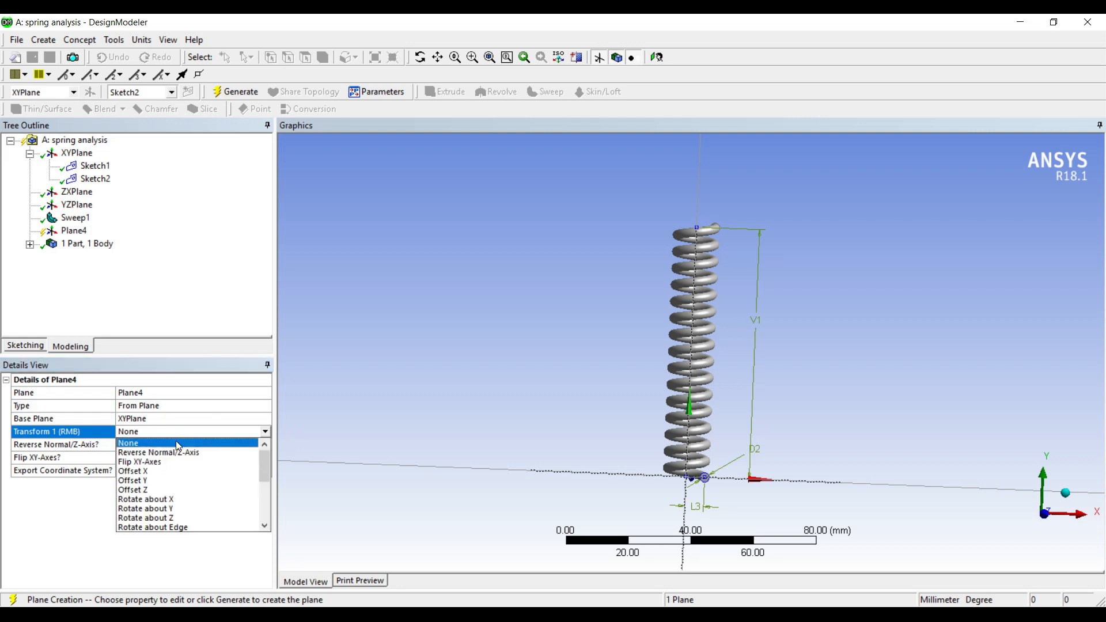
click(161, 482)
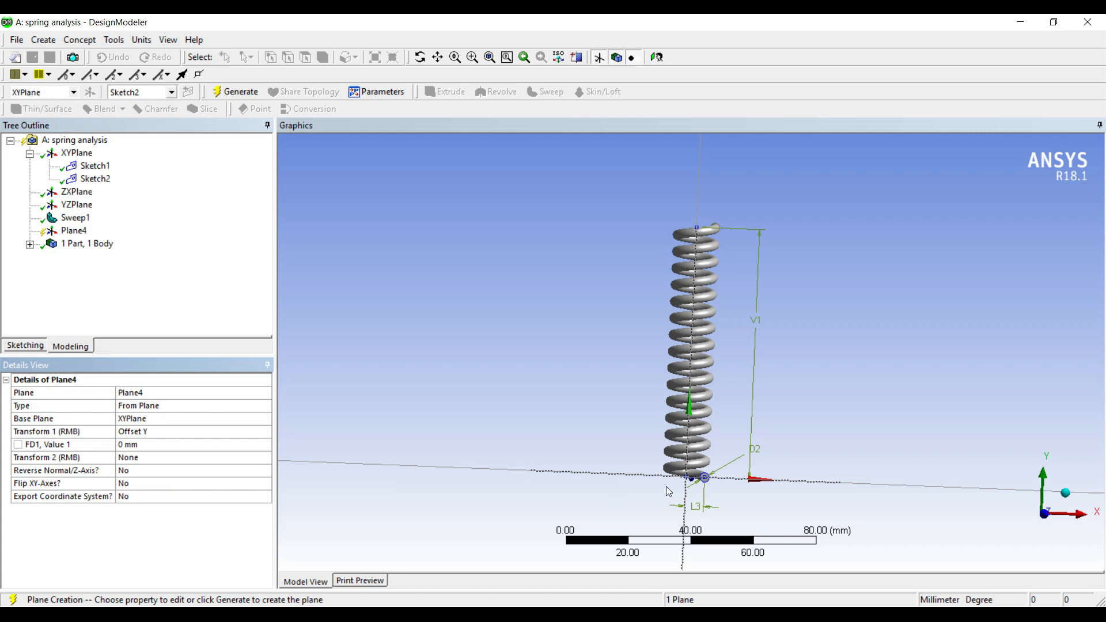
click(146, 444)
text(10)
key(Return)
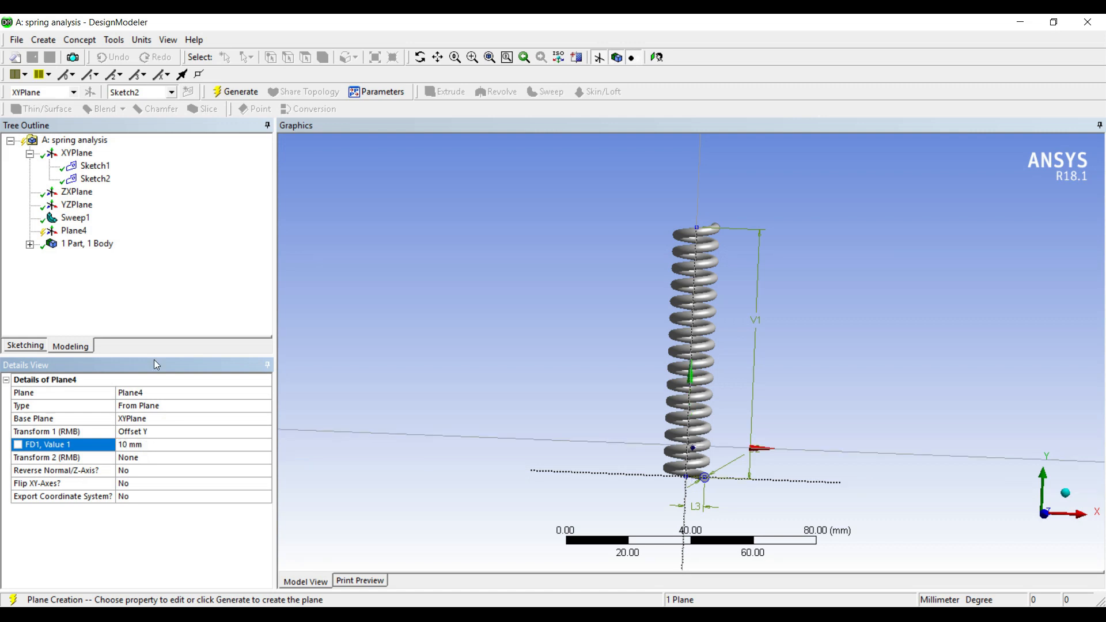
click(241, 93)
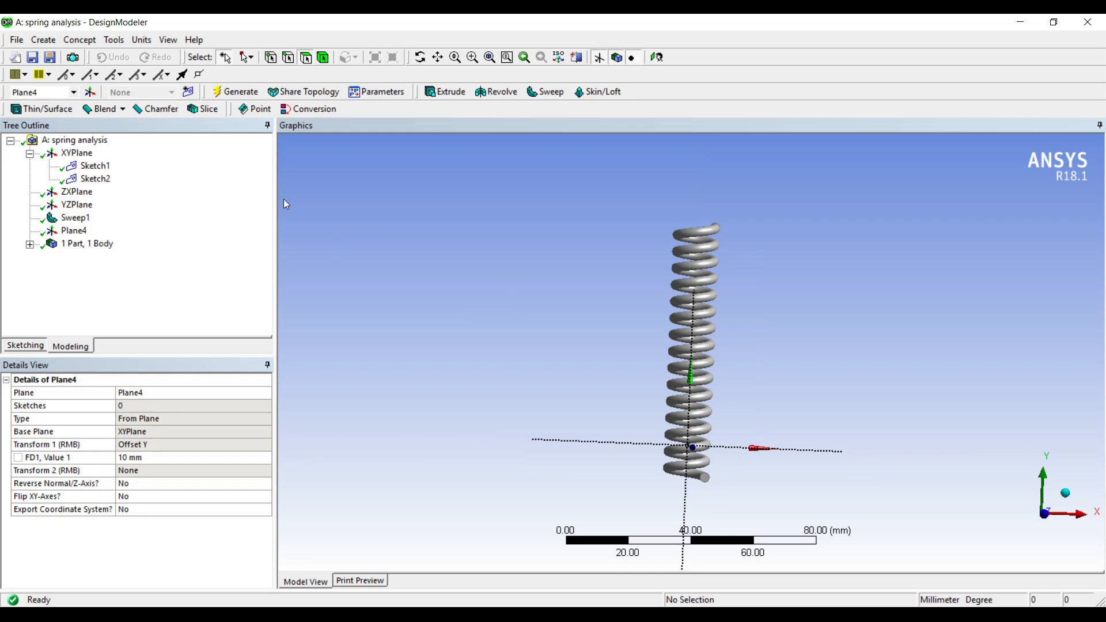
Step: Slice all bodies by the new offset plane and generate the slice
click(208, 111)
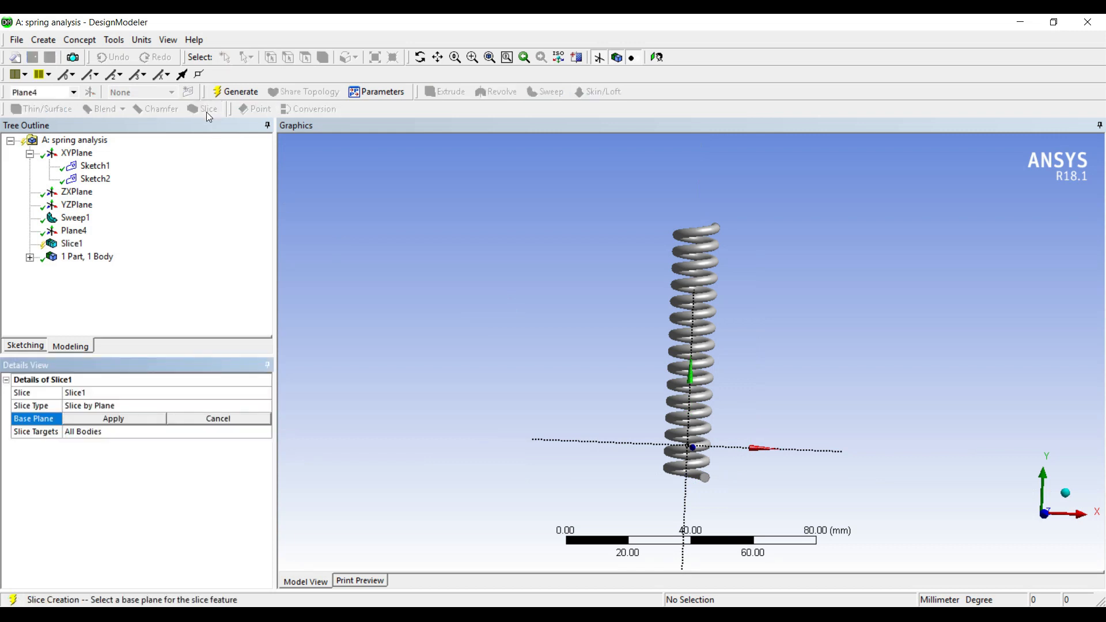
click(72, 235)
click(122, 425)
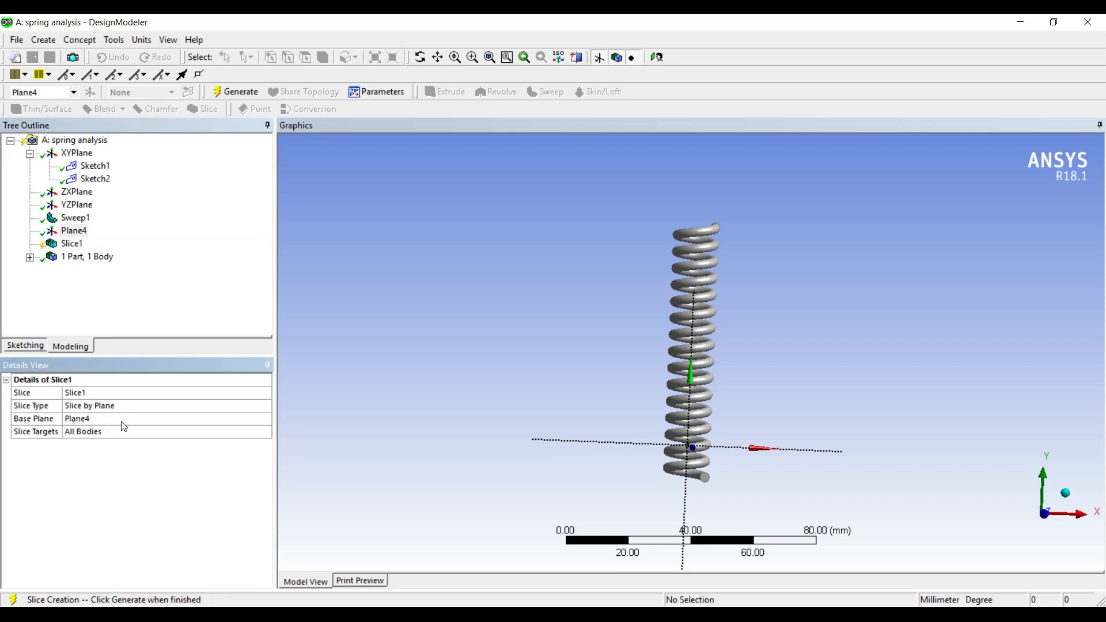
click(233, 92)
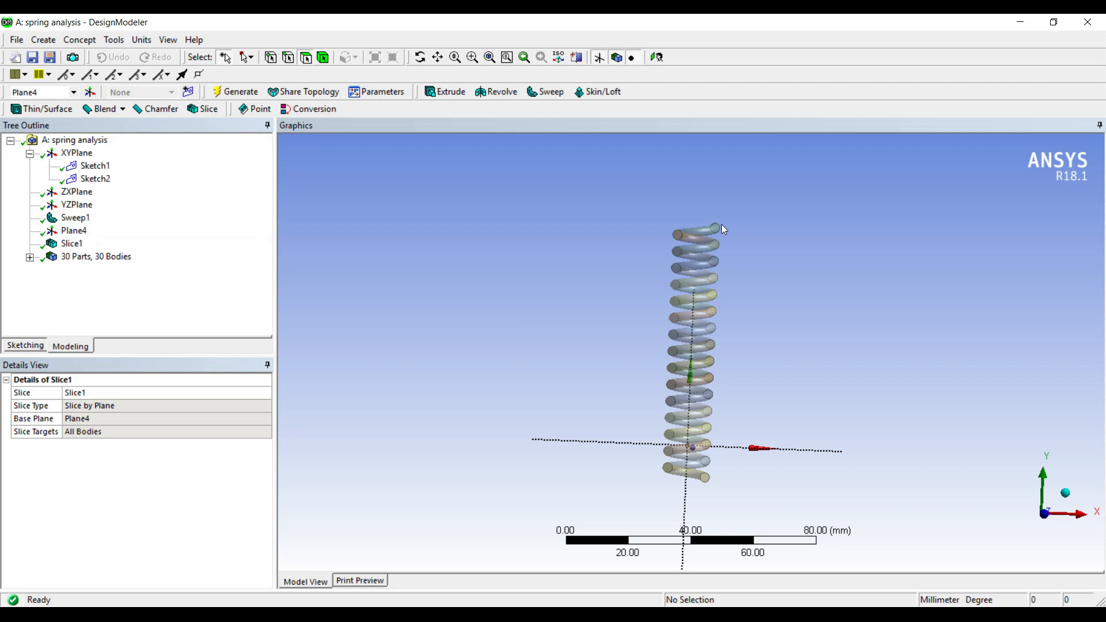
Step: Minimize DesignModeler and open the Model cell of the Static Structural system in Mechanical
middle_drag(723, 403, 738, 374)
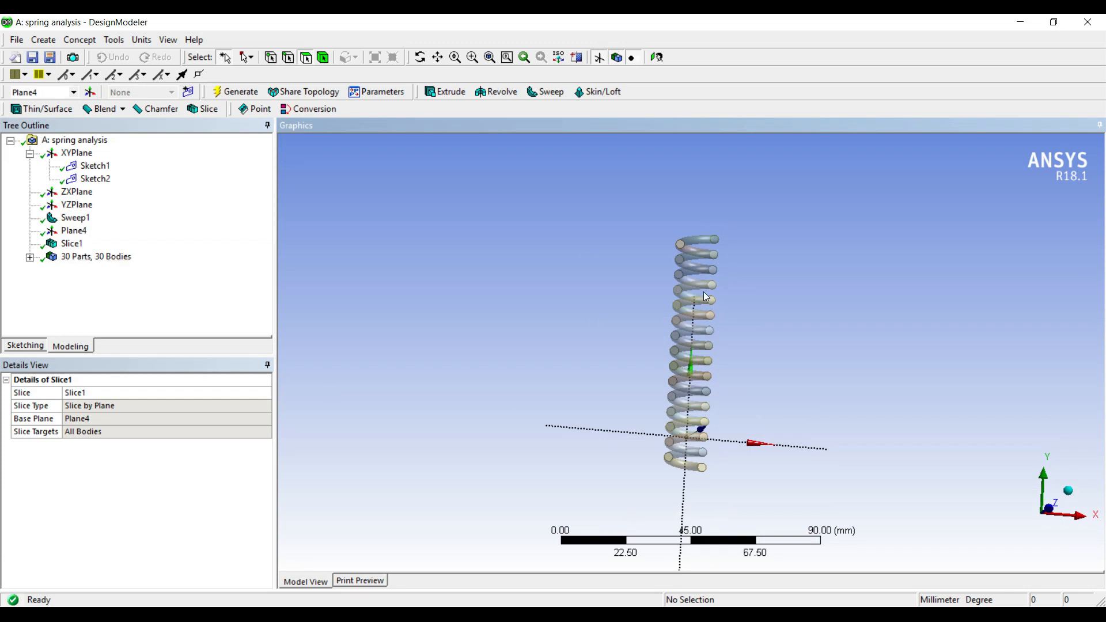
middle_drag(714, 320, 702, 348)
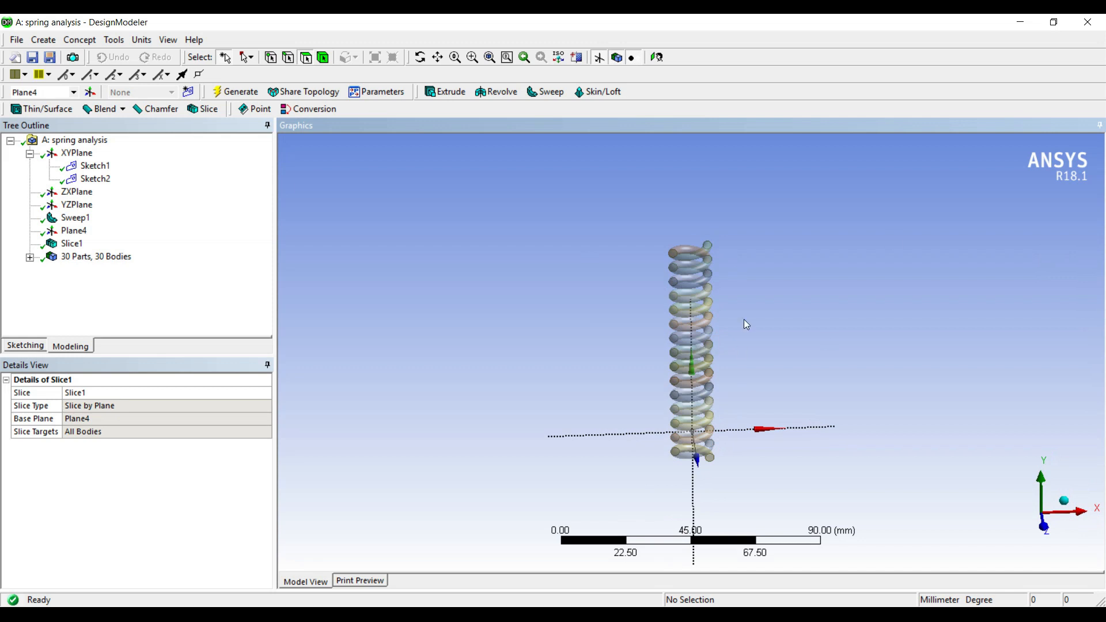
click(1021, 23)
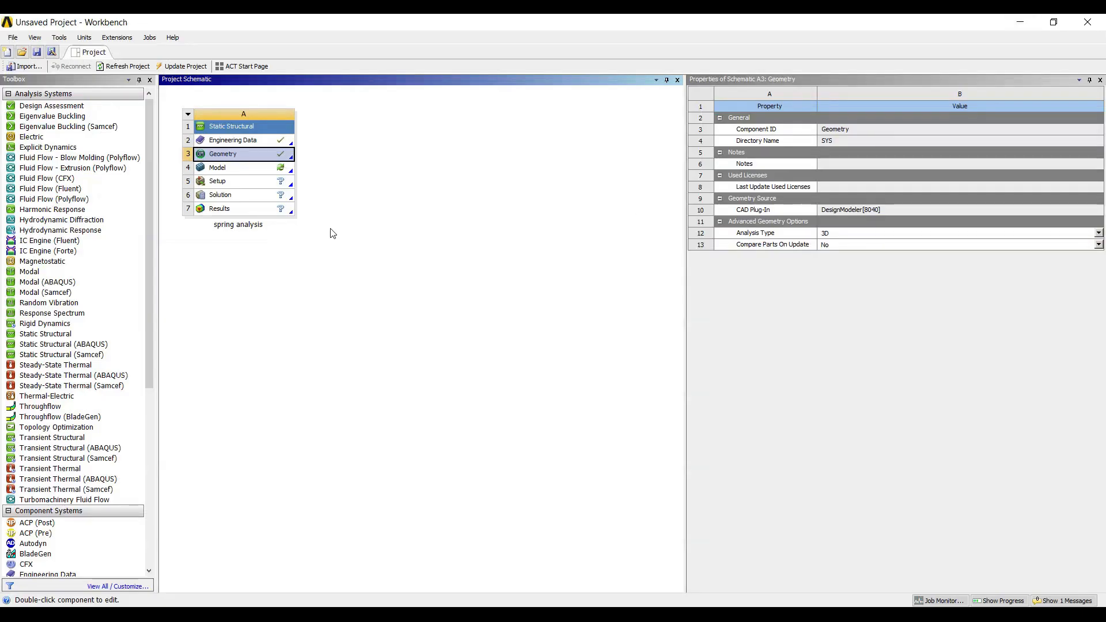
double_click(243, 169)
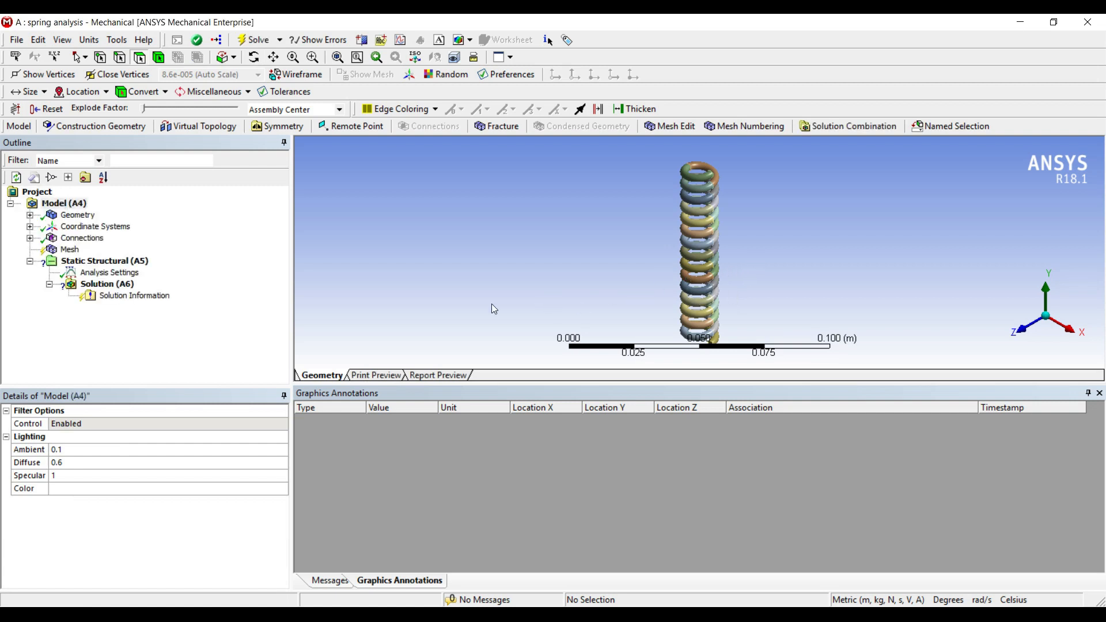
Step: Set the mesh Relevance Center to Fine and generate the mesh
click(69, 249)
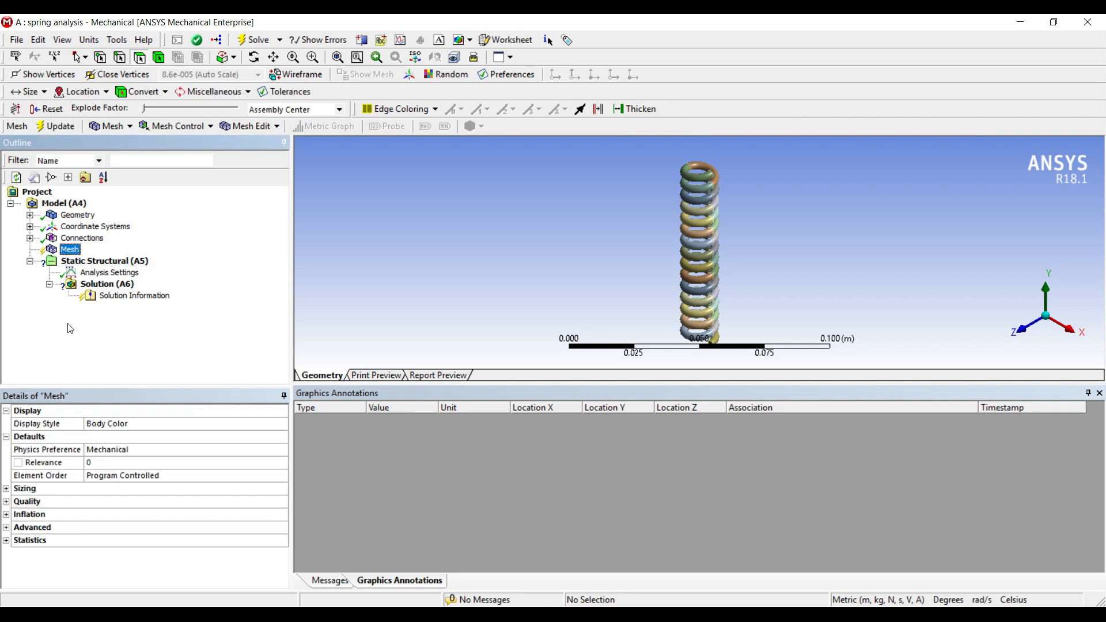
click(7, 489)
click(272, 517)
click(270, 515)
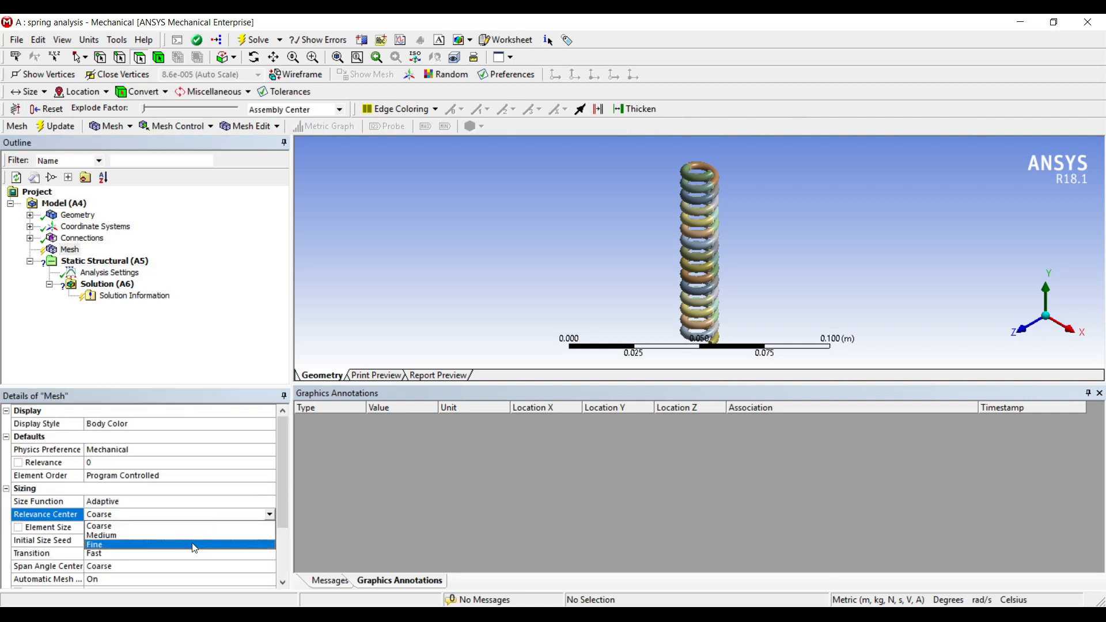
click(184, 546)
click(56, 126)
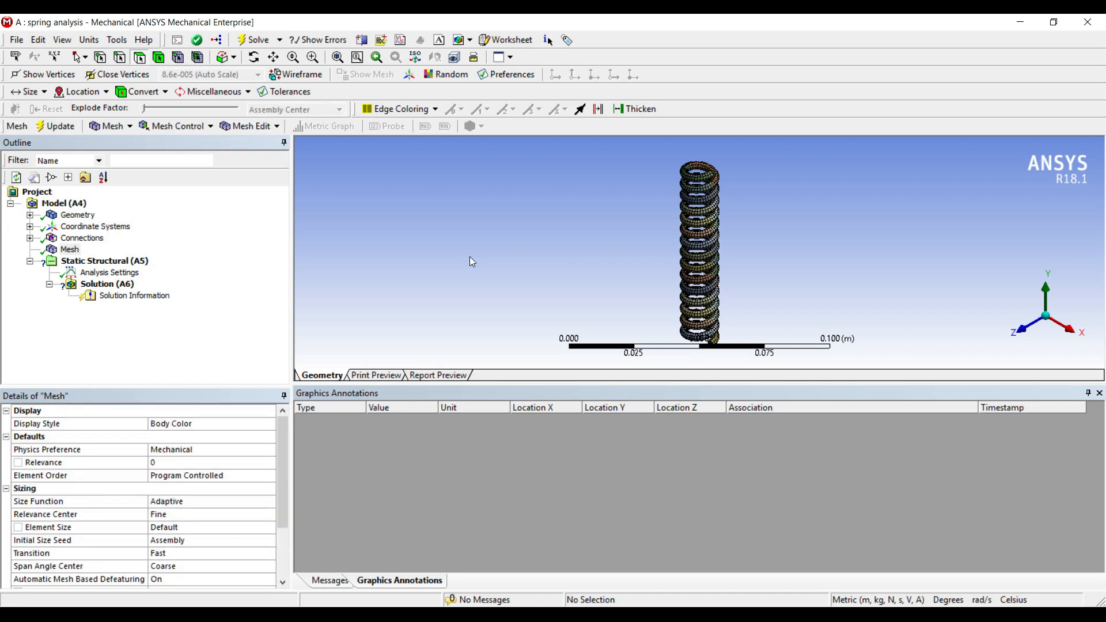
Step: Apply a Fixed Support to the three bottom end faces of the spring
click(104, 261)
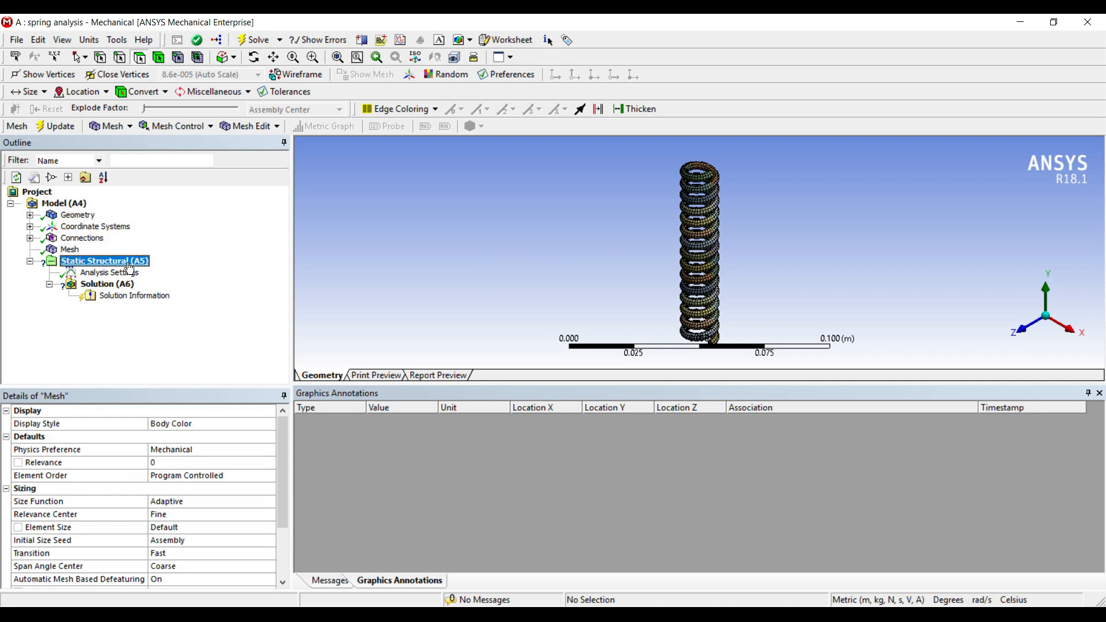
middle_drag(691, 231, 690, 306)
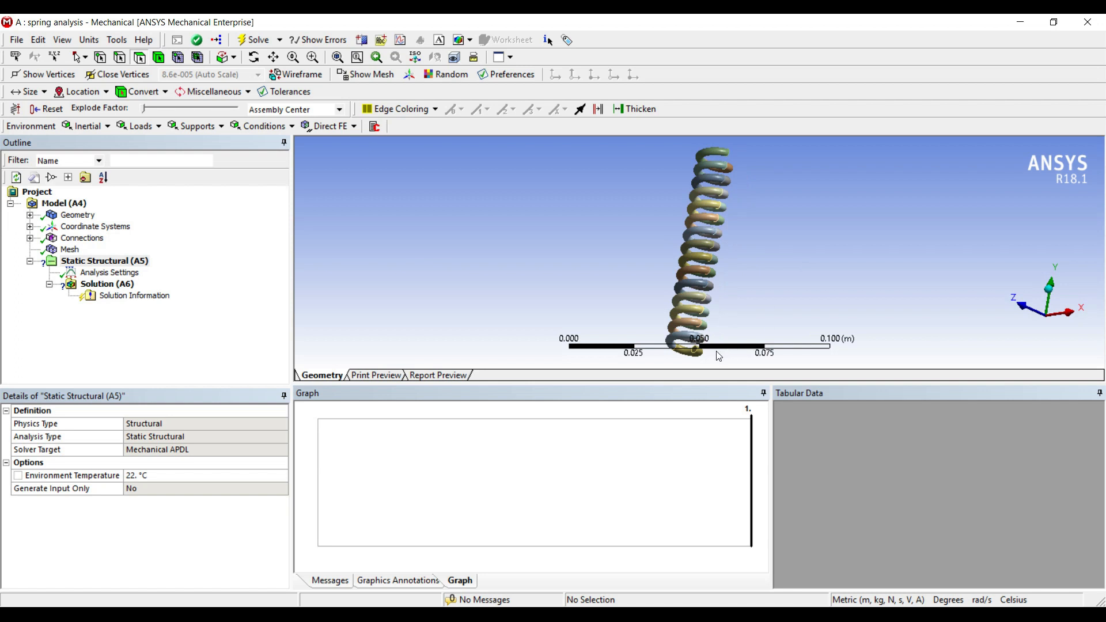
click(689, 353)
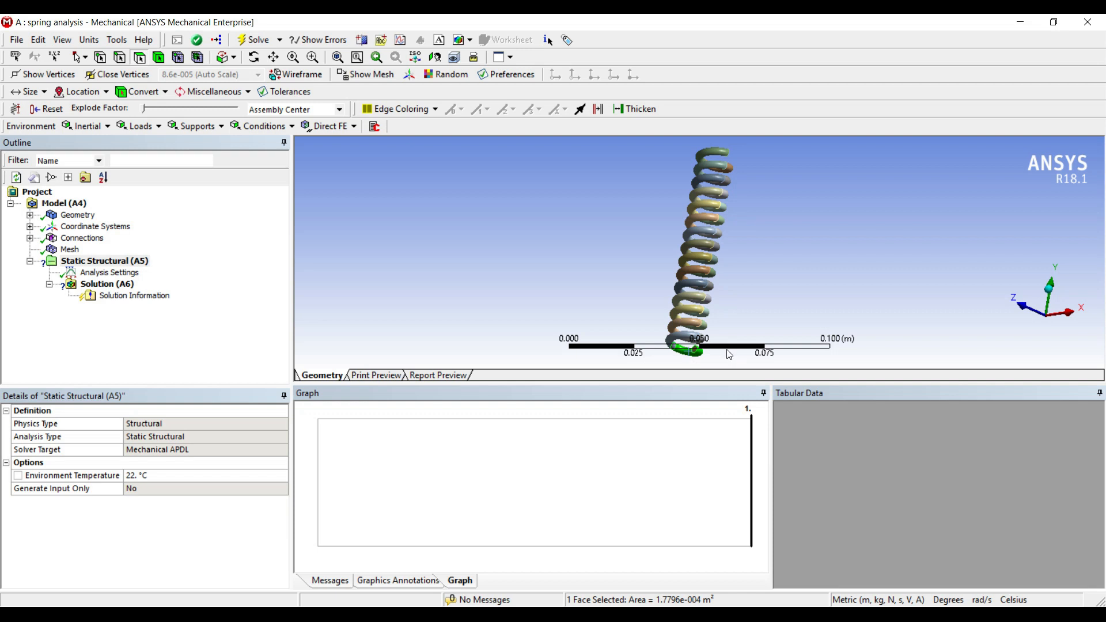
ctrl+click(682, 343)
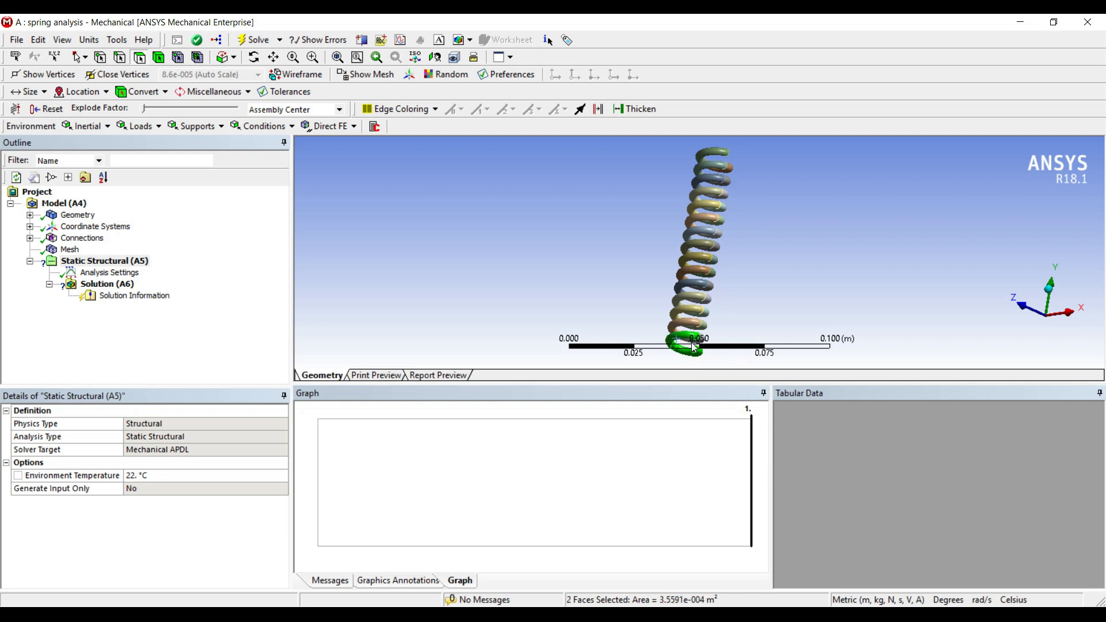
ctrl+middle_drag(732, 340, 680, 316)
ctrl+click(647, 316)
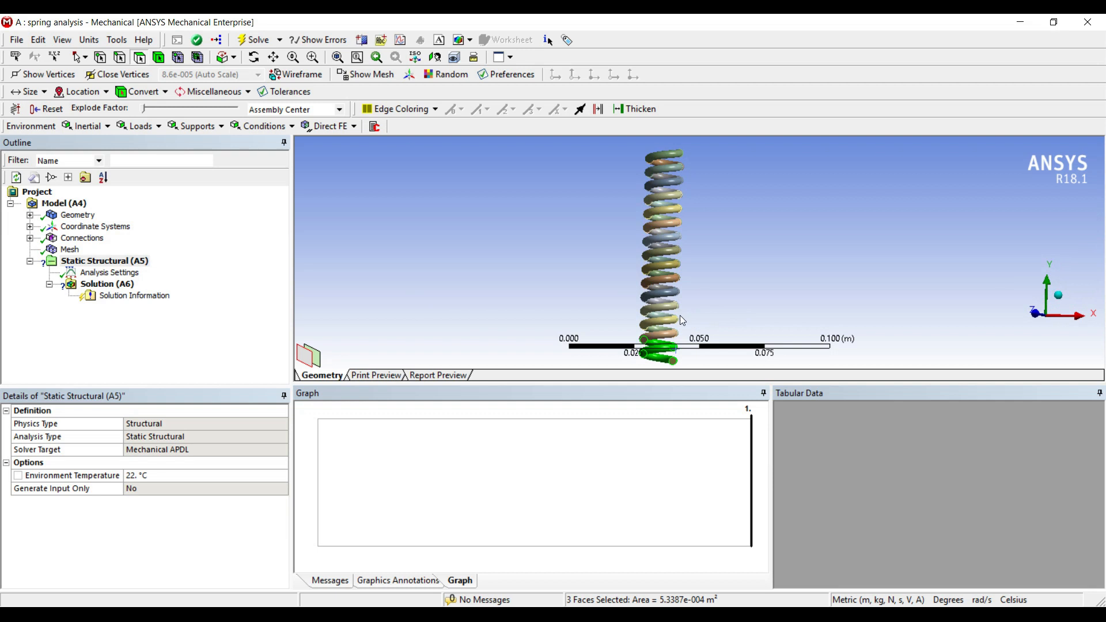
right_click(679, 316)
mouse_move(713, 283)
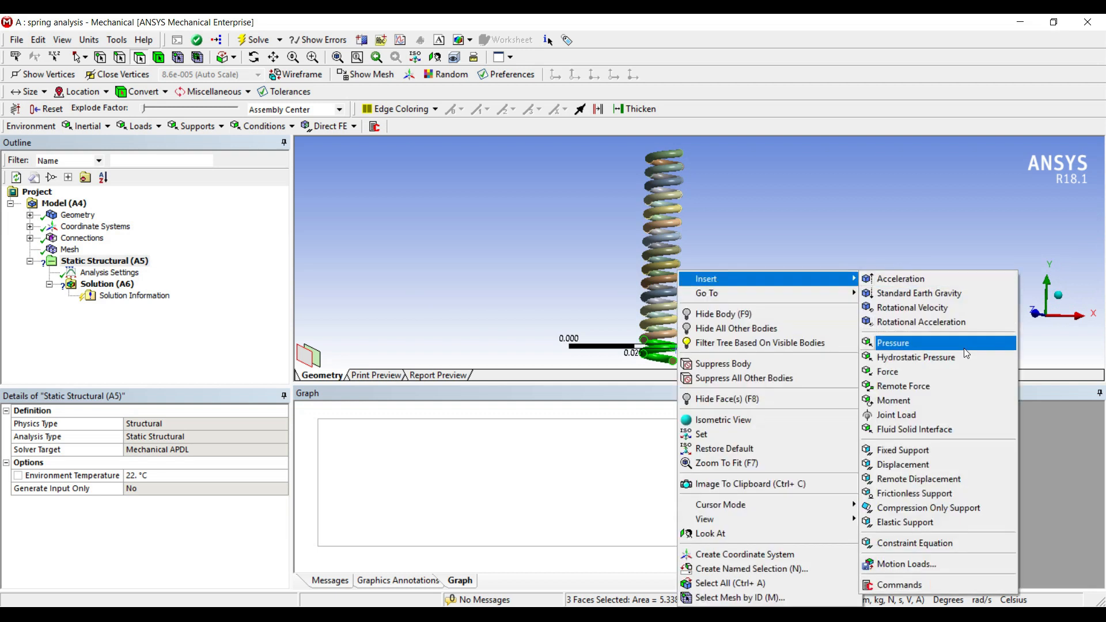
click(930, 450)
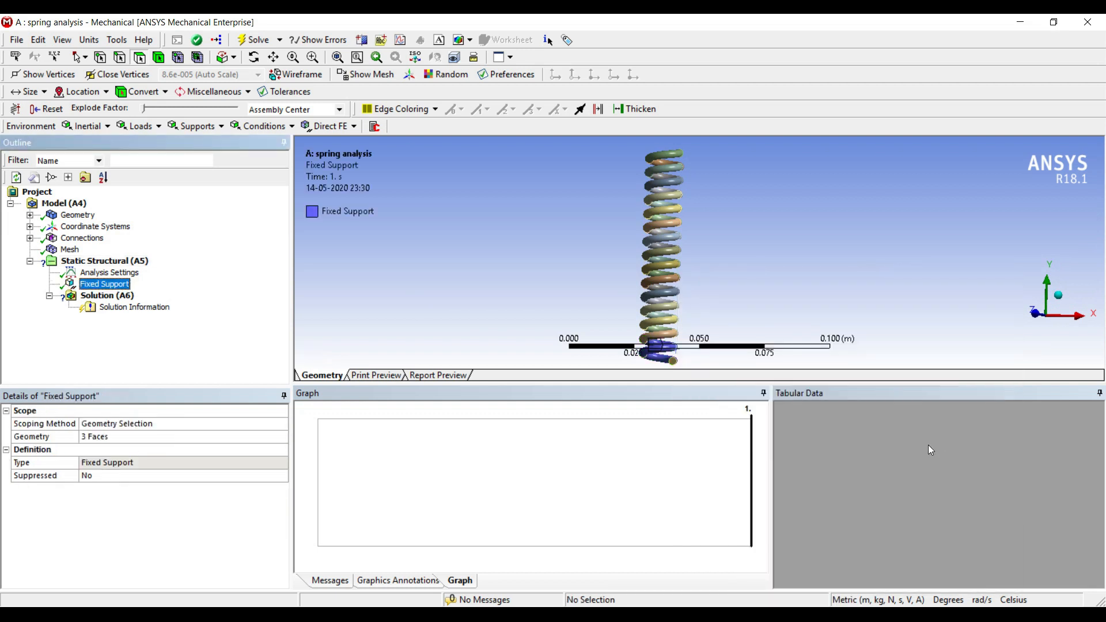
middle_drag(677, 376, 646, 365)
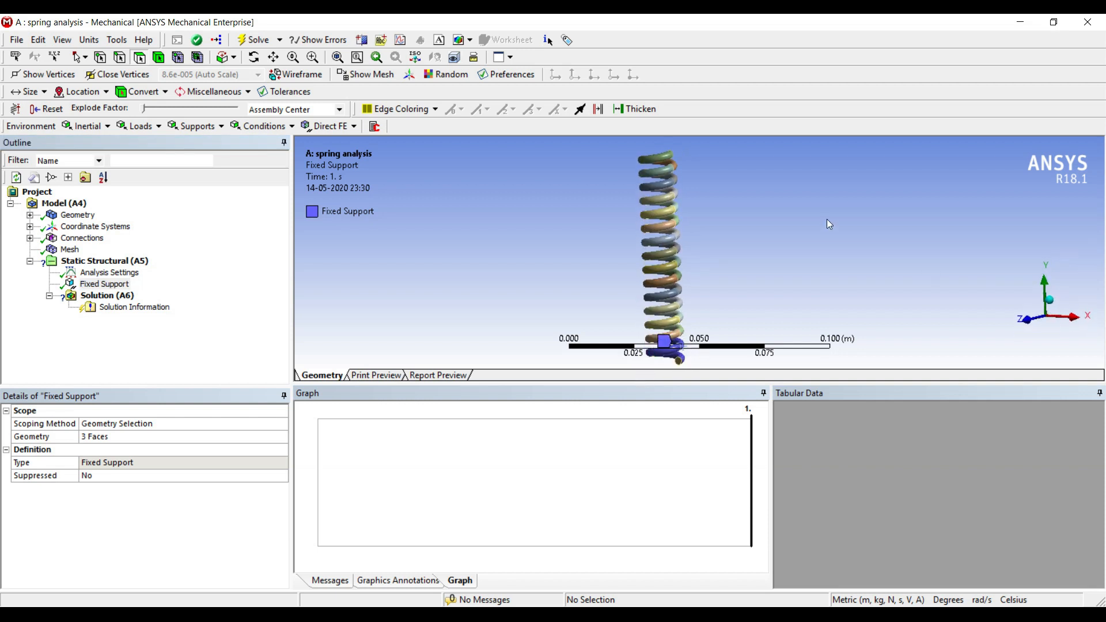
Step: Select the three top end faces of the spring and insert a Force on them
click(661, 160)
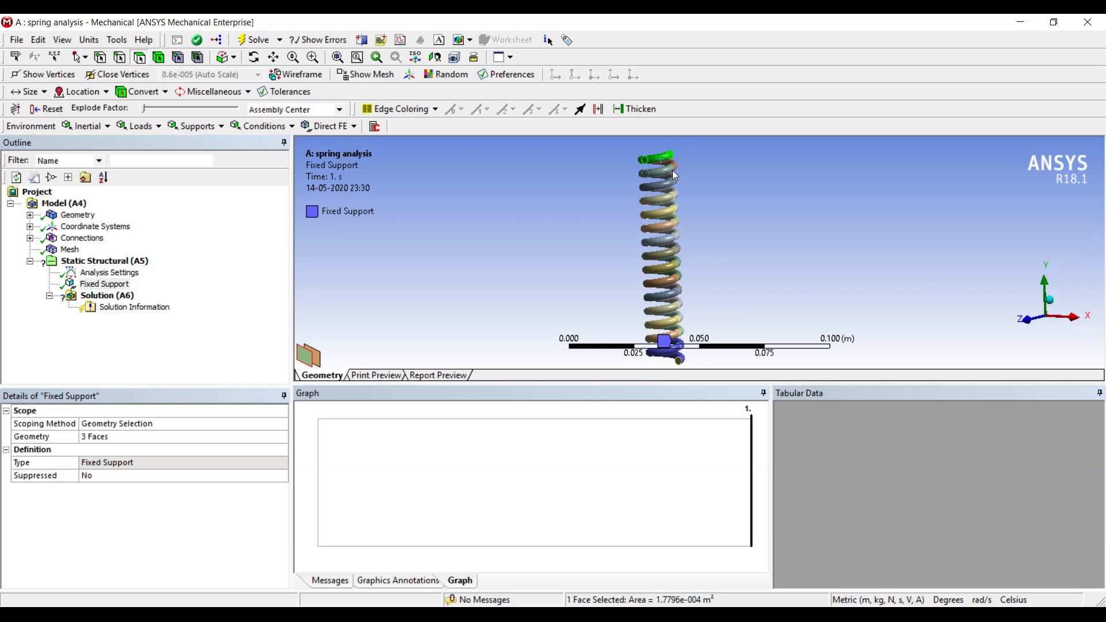
ctrl+click(661, 179)
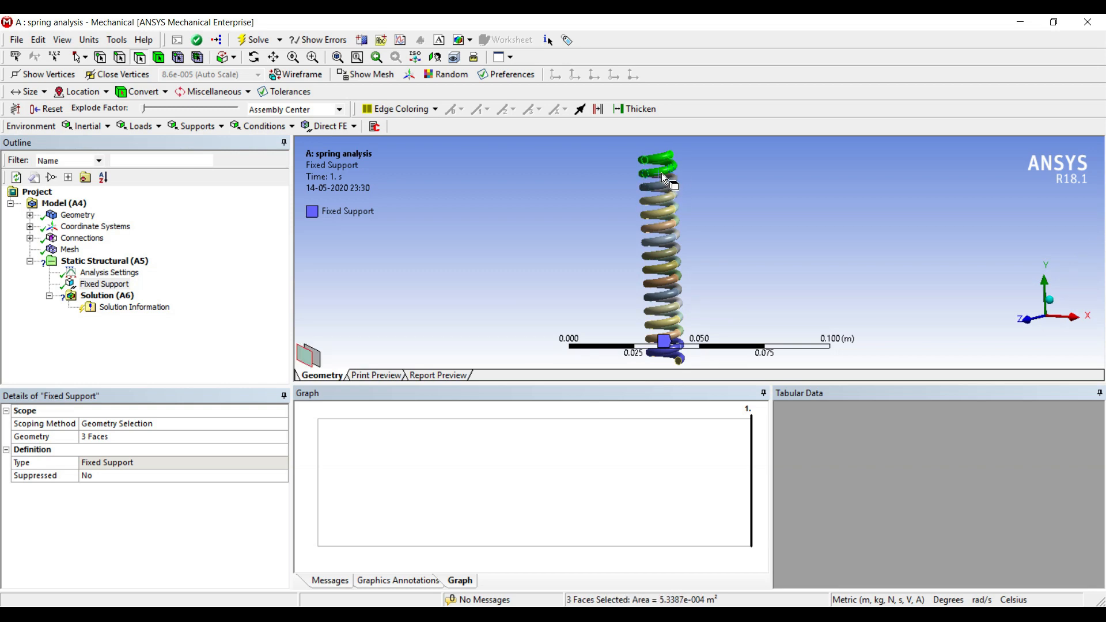
right_click(661, 174)
mouse_move(672, 181)
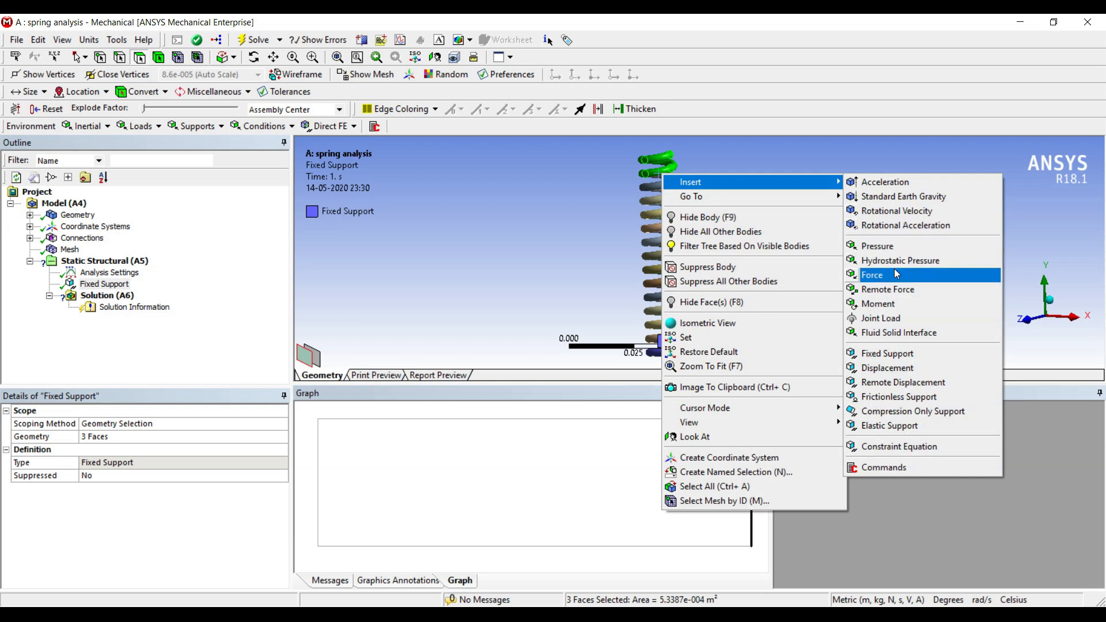
click(890, 275)
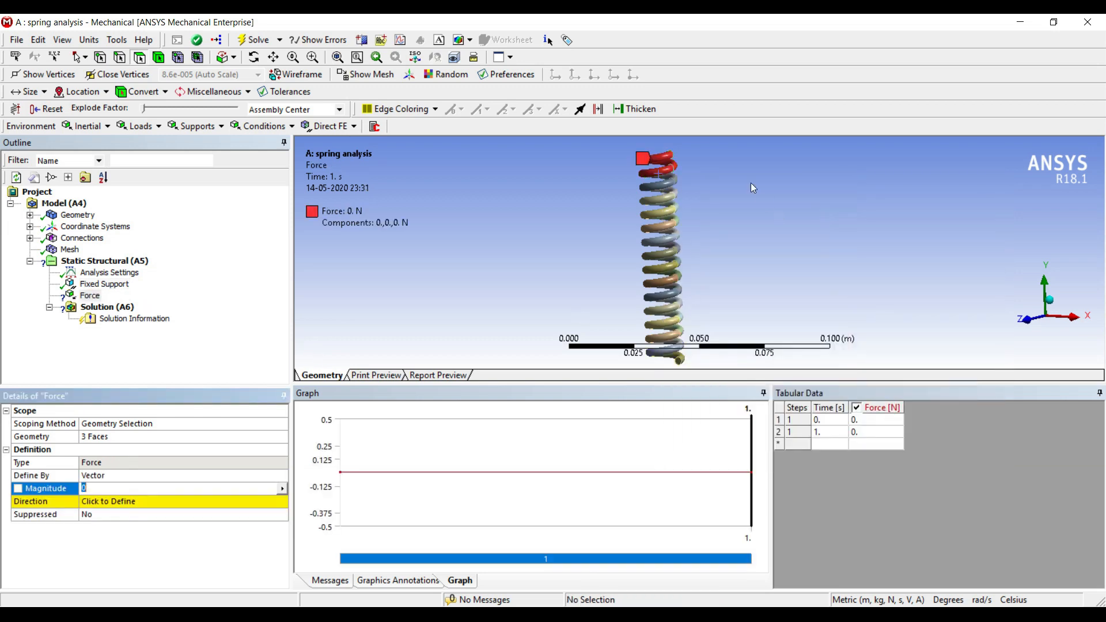
Step: Define the force by components and set its Y component to -15000 N
click(251, 476)
click(281, 476)
click(231, 487)
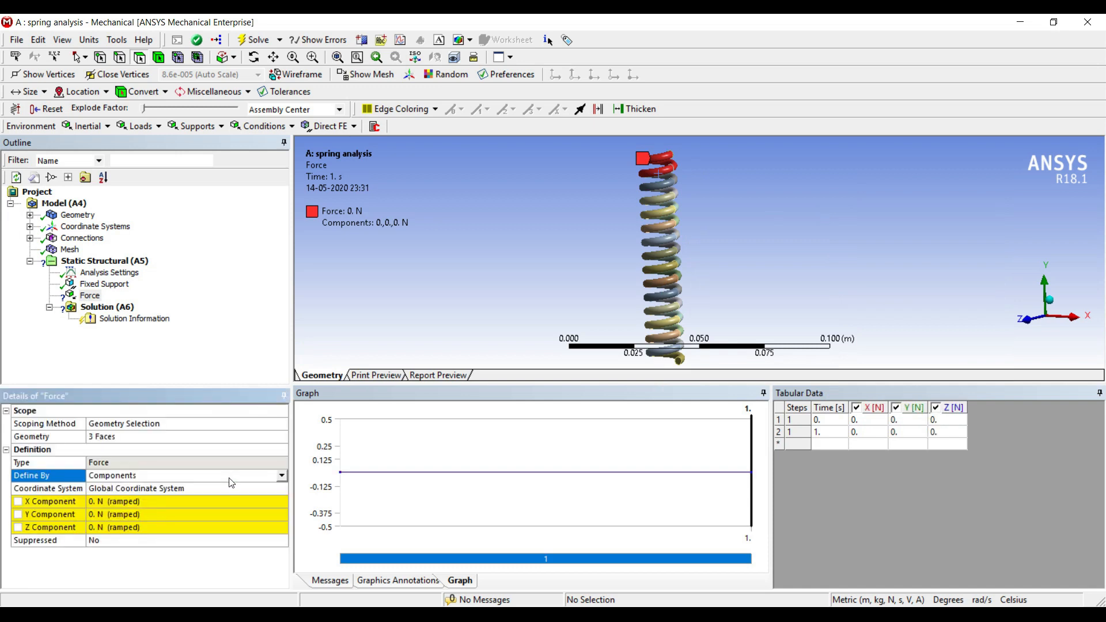
click(153, 514)
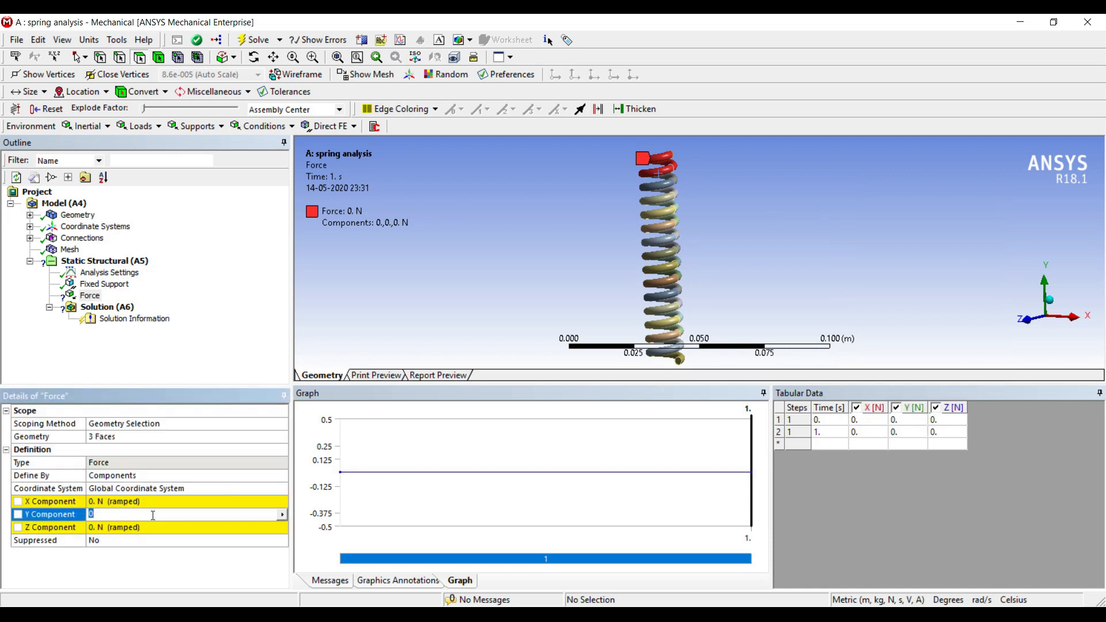
text(-15000)
key(Return)
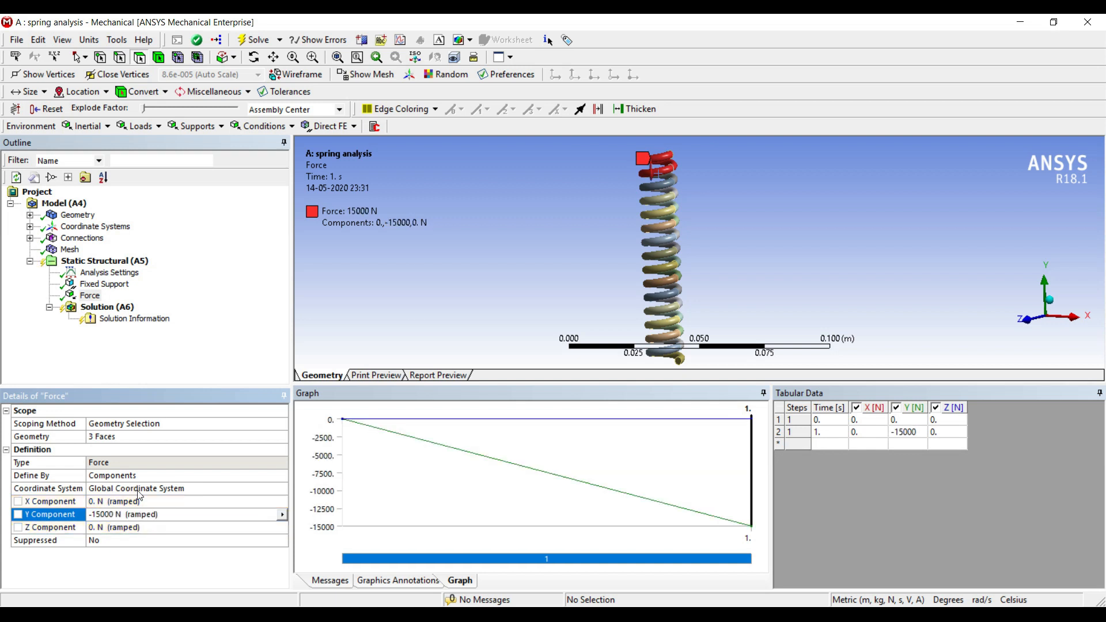
Step: Insert a Directional Deformation result under Solution and set its orientation to Y Axis
click(112, 307)
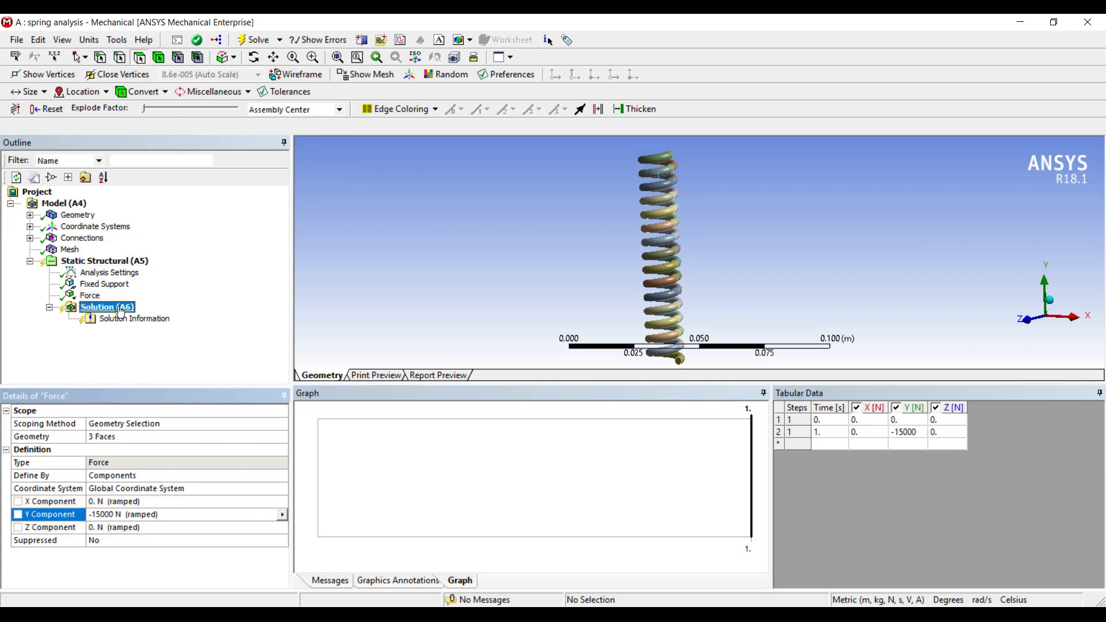
right_click(120, 312)
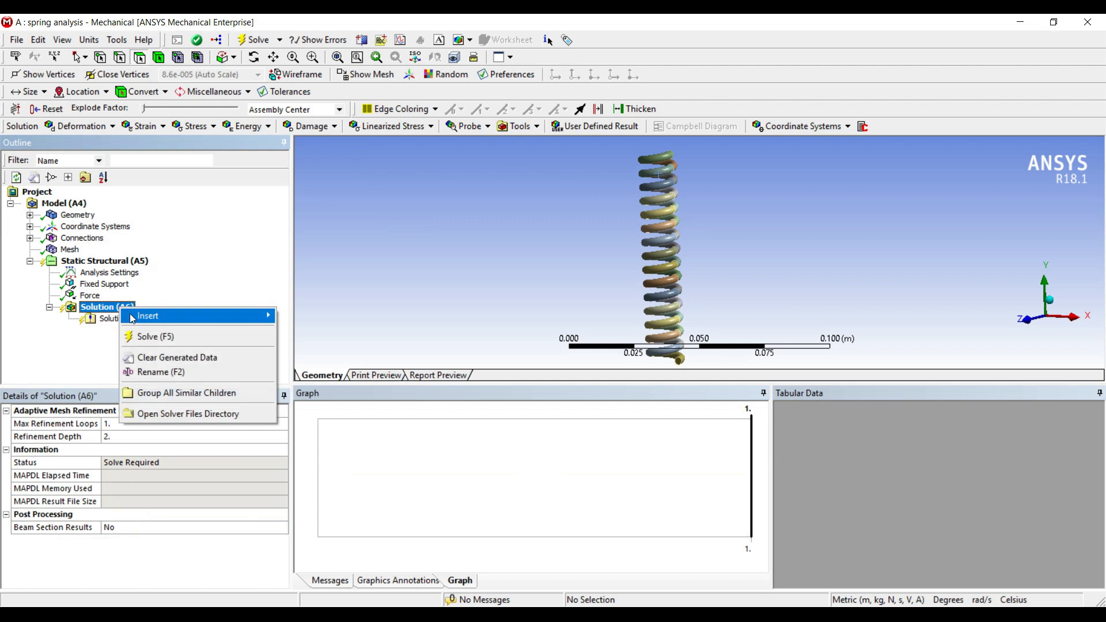
mouse_move(228, 316)
mouse_move(346, 330)
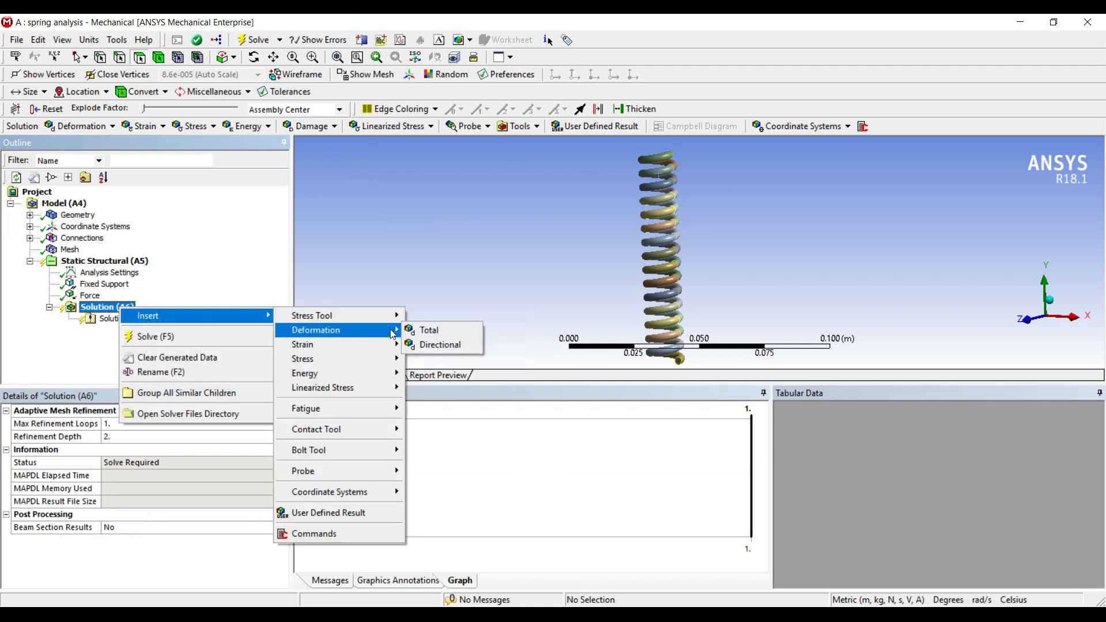
click(430, 344)
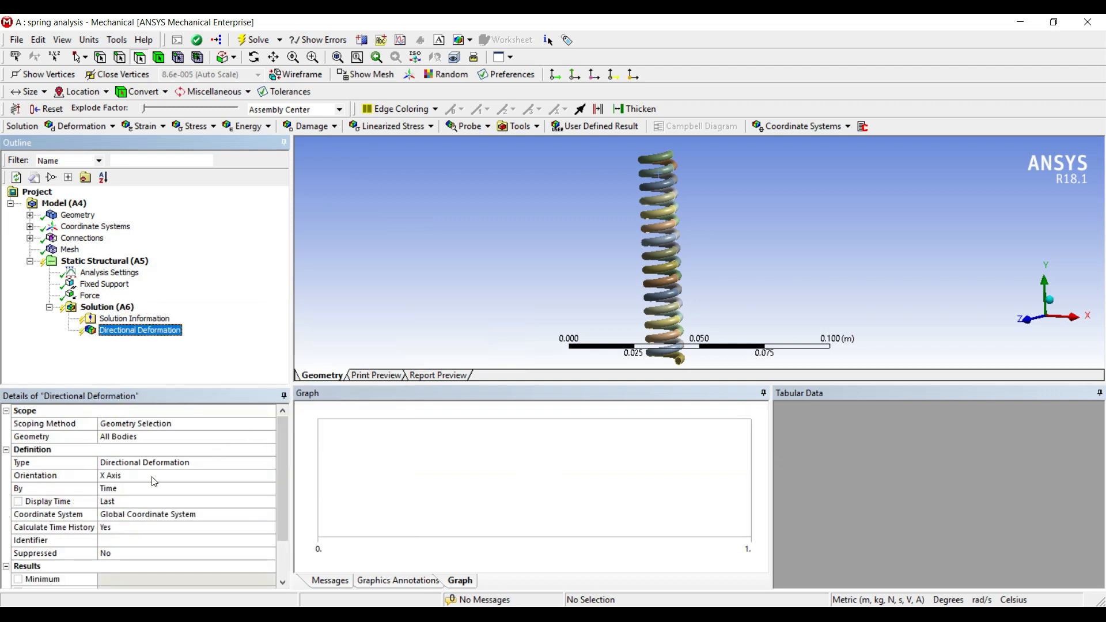
click(264, 475)
click(265, 478)
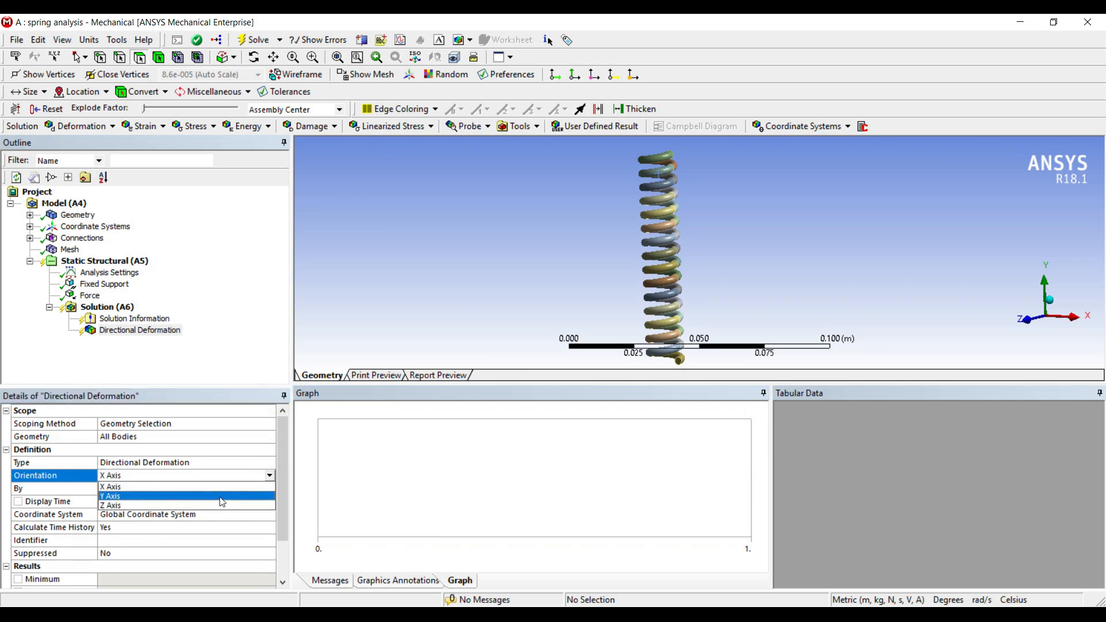
click(133, 496)
Step: Insert an Equivalent (von-Mises) Stress result under Solution
click(107, 306)
right_click(118, 309)
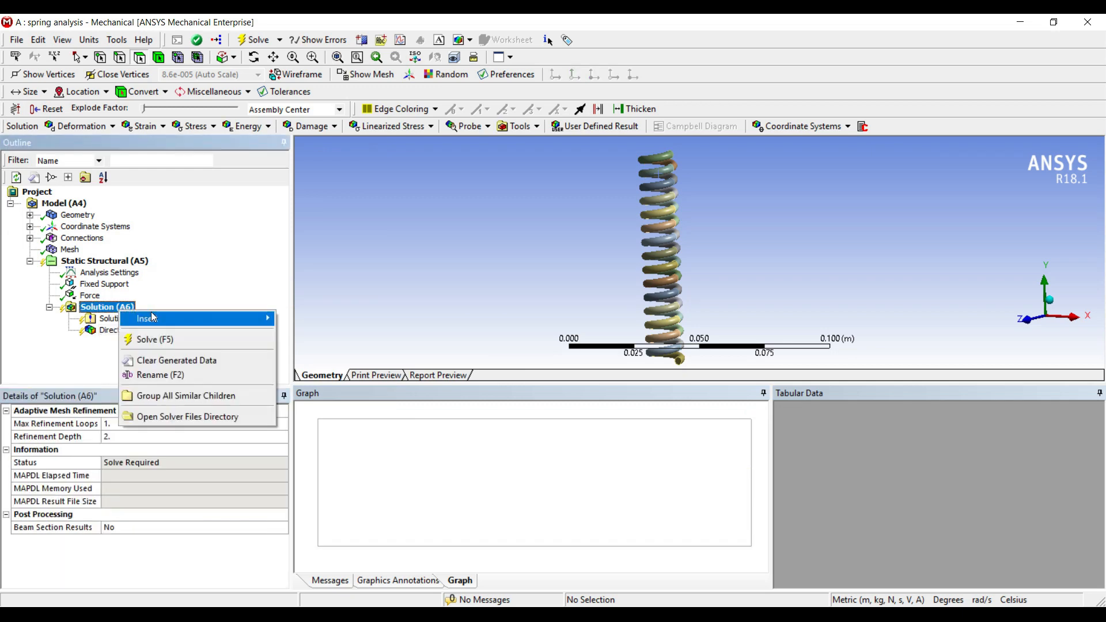
mouse_move(151, 318)
mouse_move(350, 362)
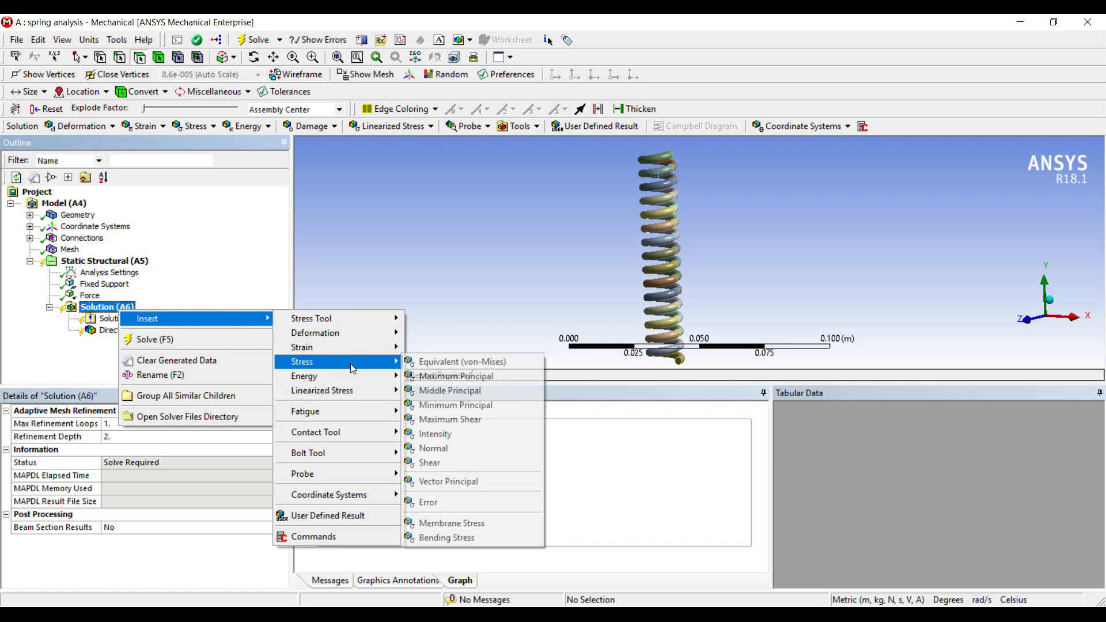
click(427, 363)
Step: Insert an Equivalent (von-Mises) Strain result under Solution
click(118, 308)
right_click(118, 313)
mouse_move(124, 318)
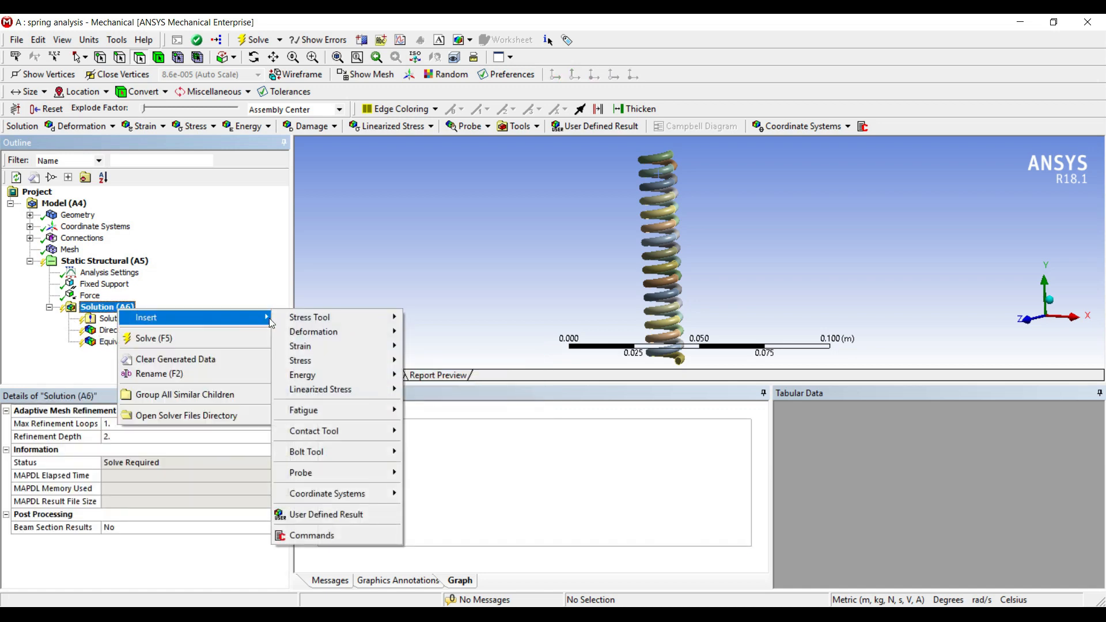
mouse_move(311, 349)
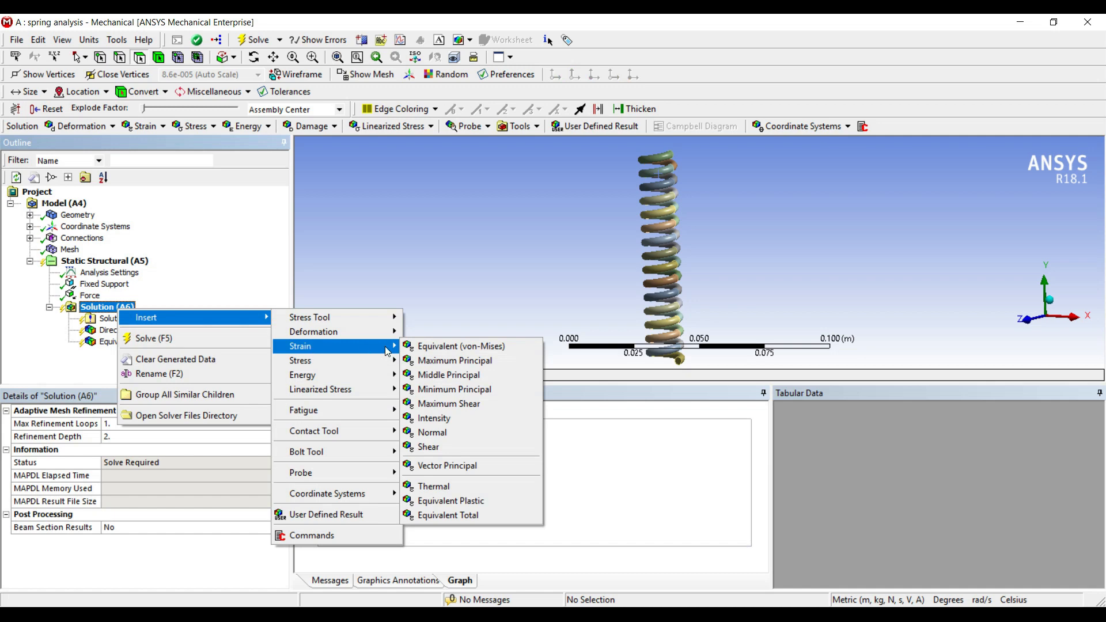
click(479, 346)
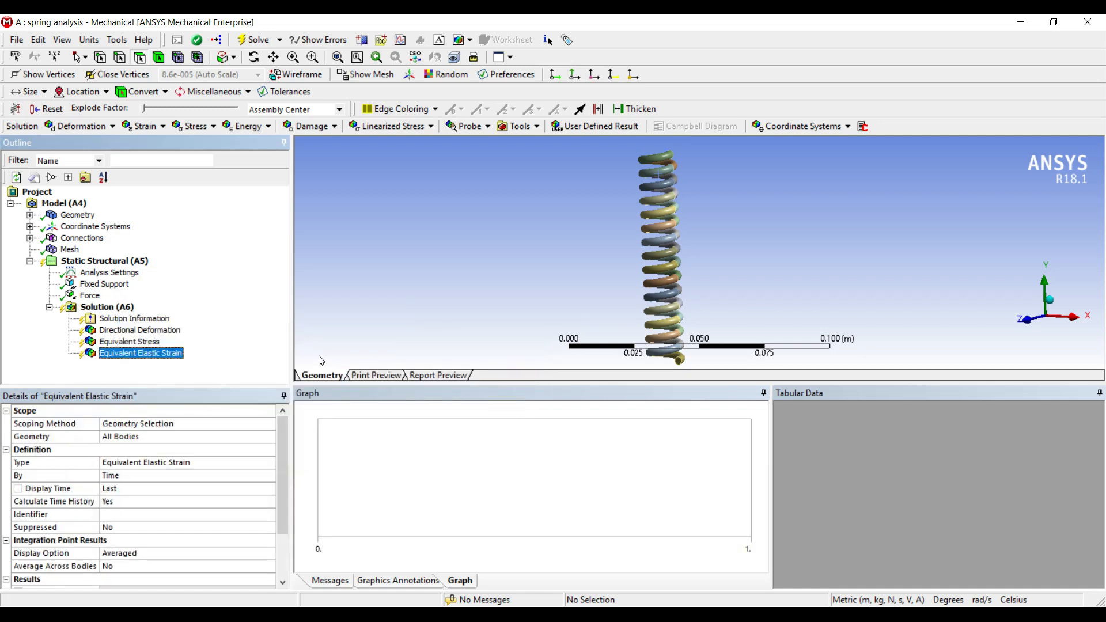
Step: Insert an Energy probe under Solution and solve the analysis
click(118, 308)
right_click(120, 312)
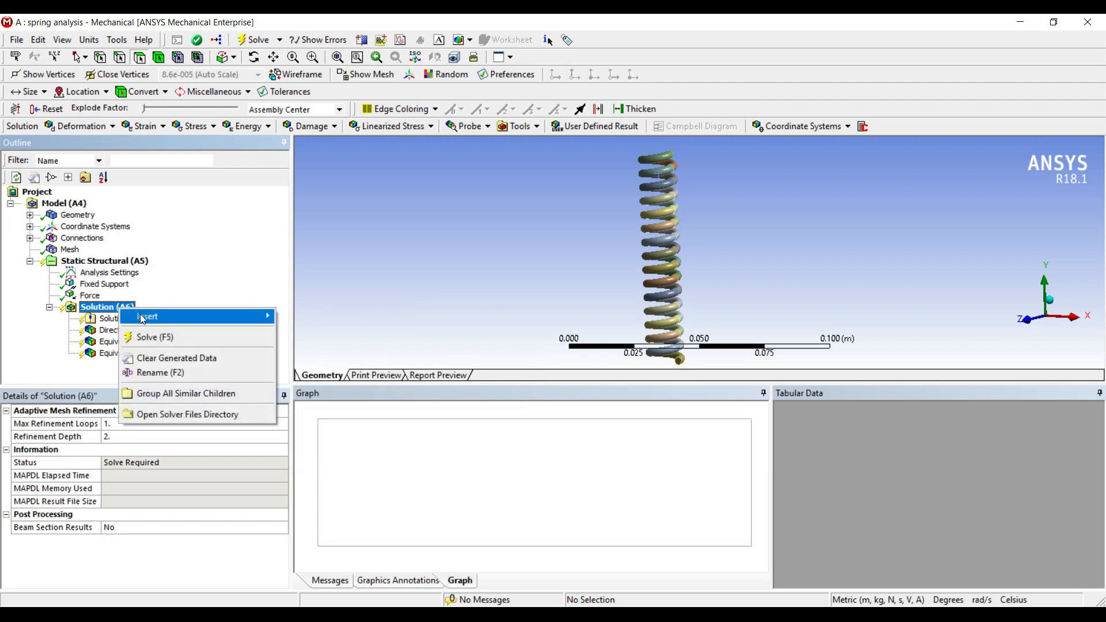
mouse_move(144, 318)
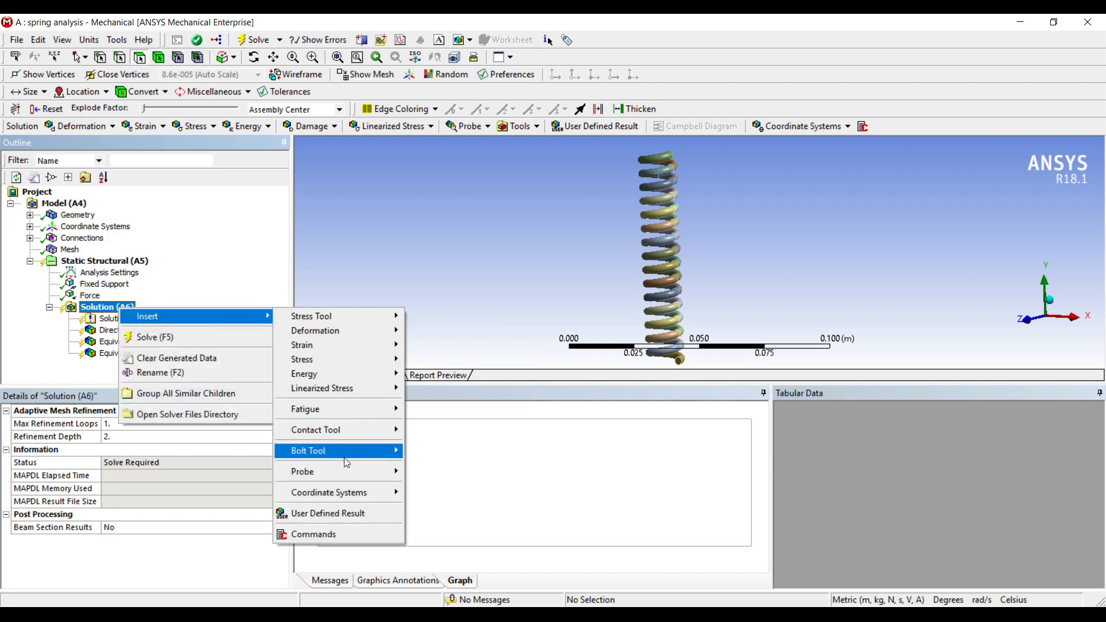
mouse_move(374, 474)
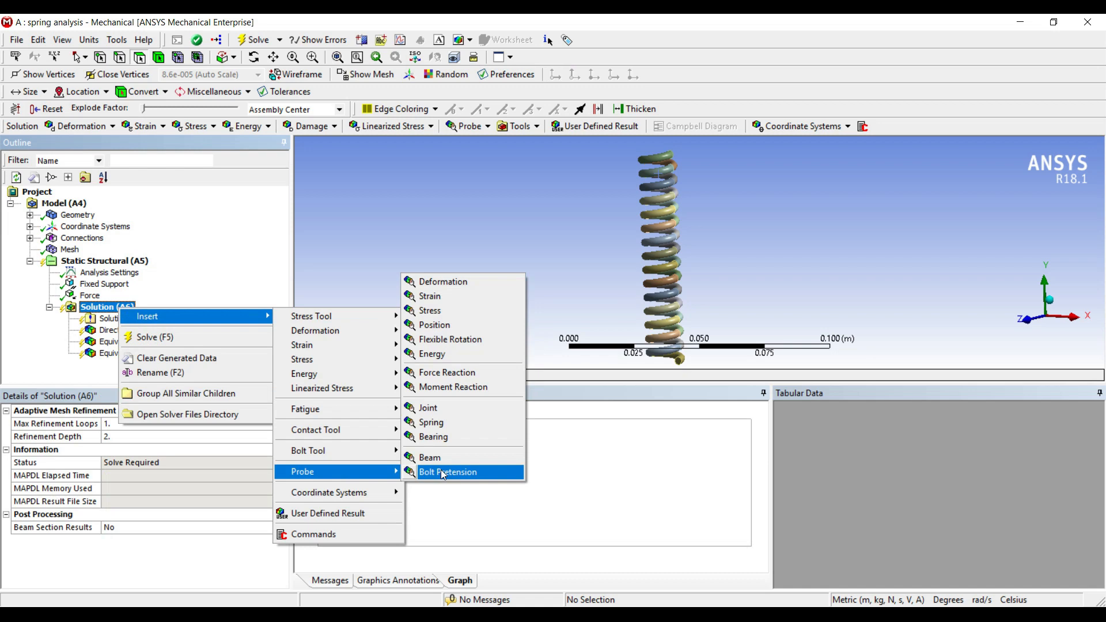
click(444, 354)
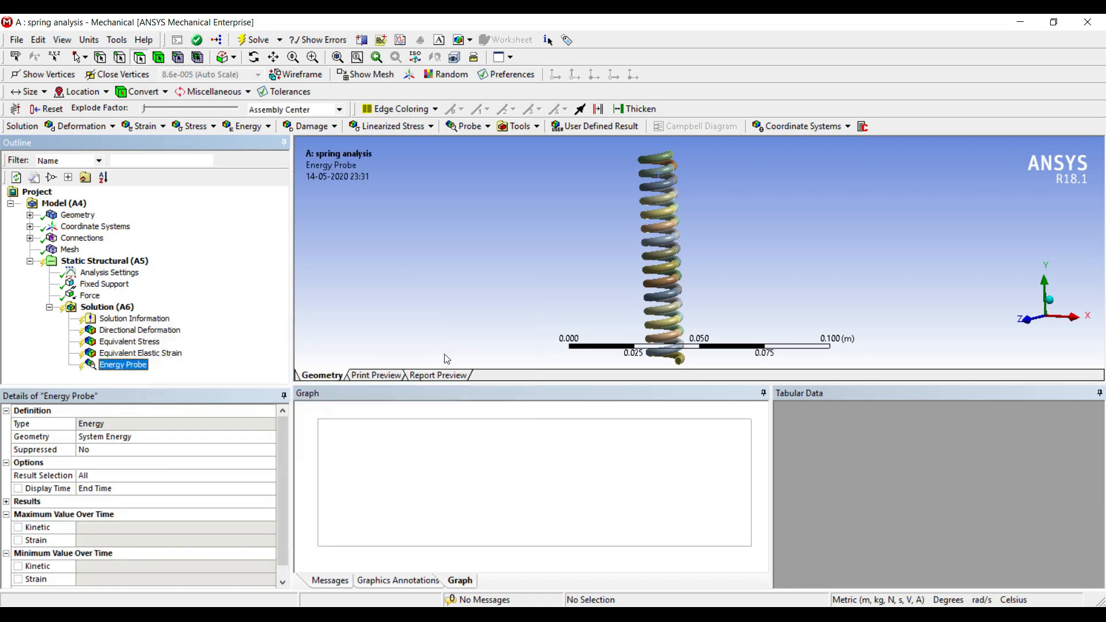
click(111, 309)
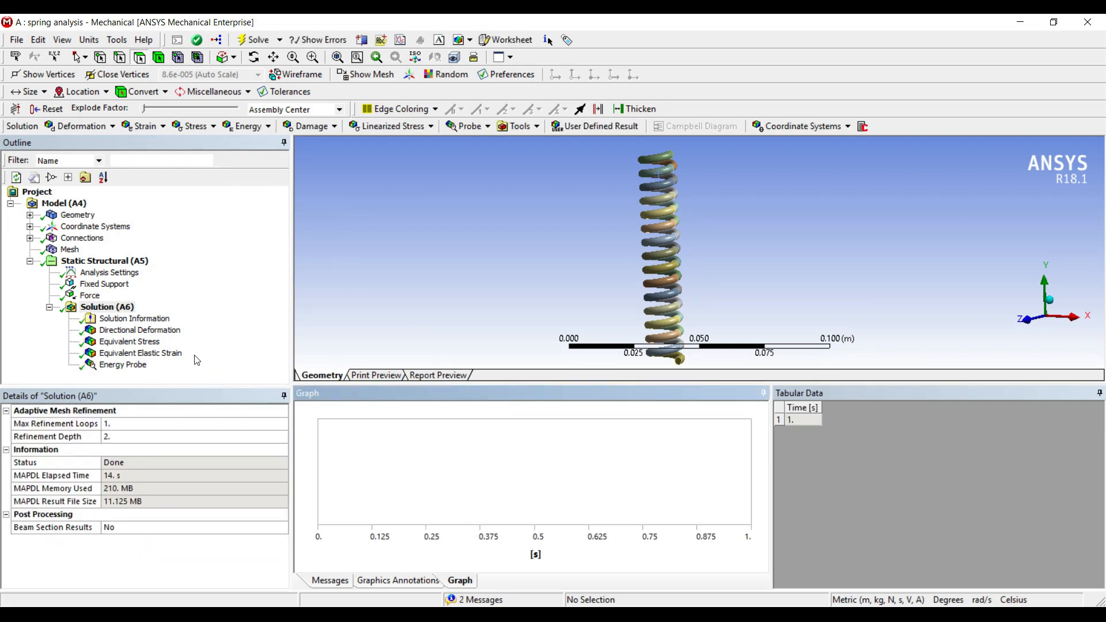
Step: Review the Directional Deformation result, animating it and showing its maximum and minimum labels
click(140, 330)
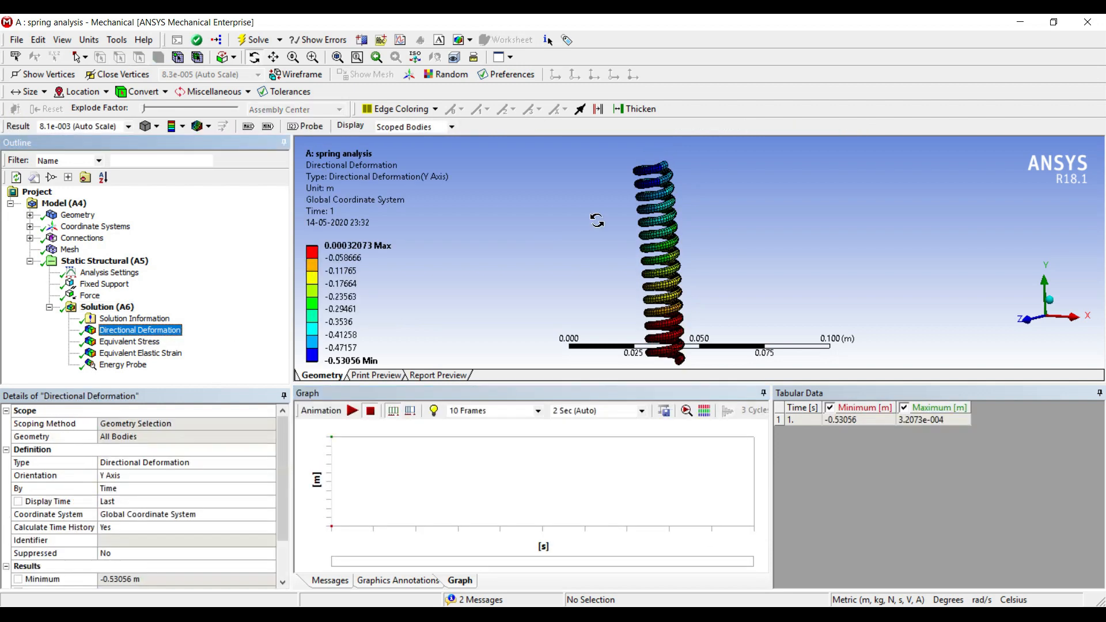
click(352, 410)
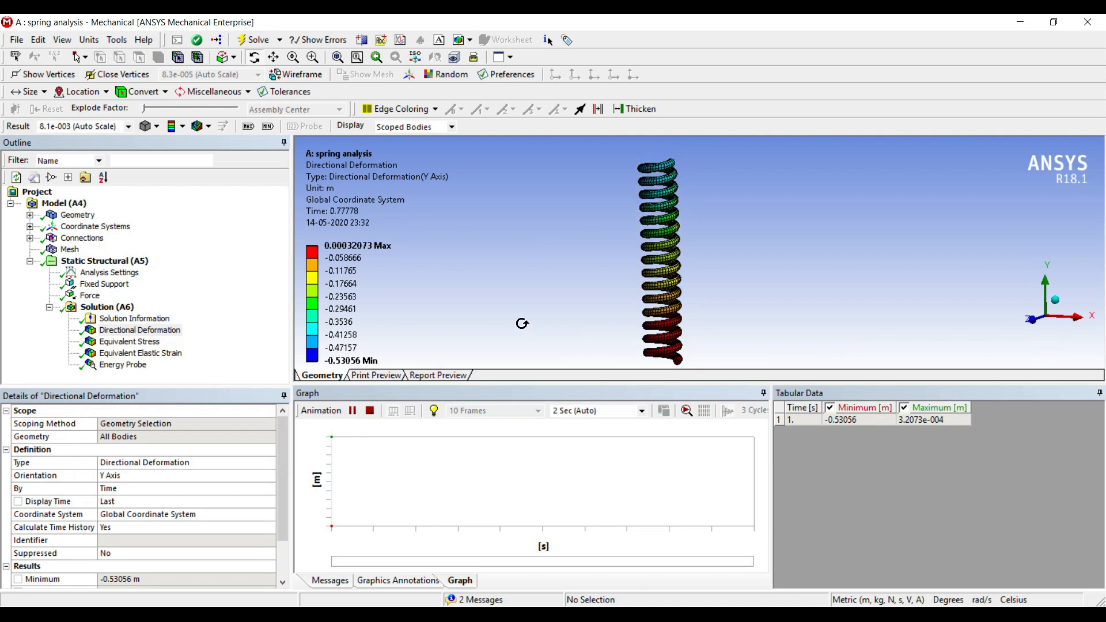
click(352, 411)
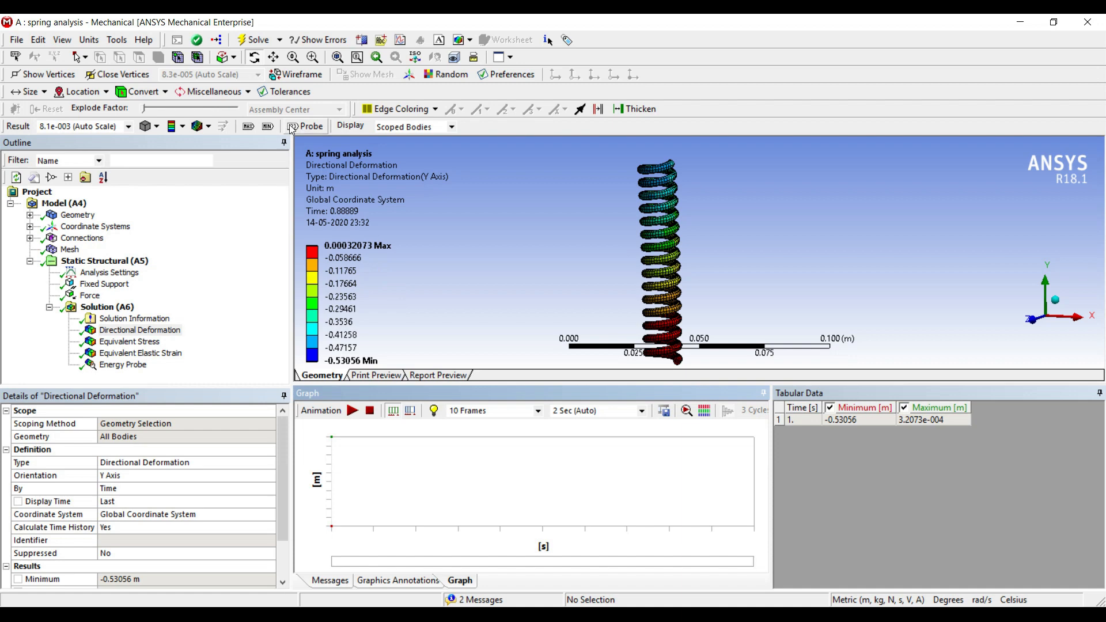
click(248, 126)
click(268, 126)
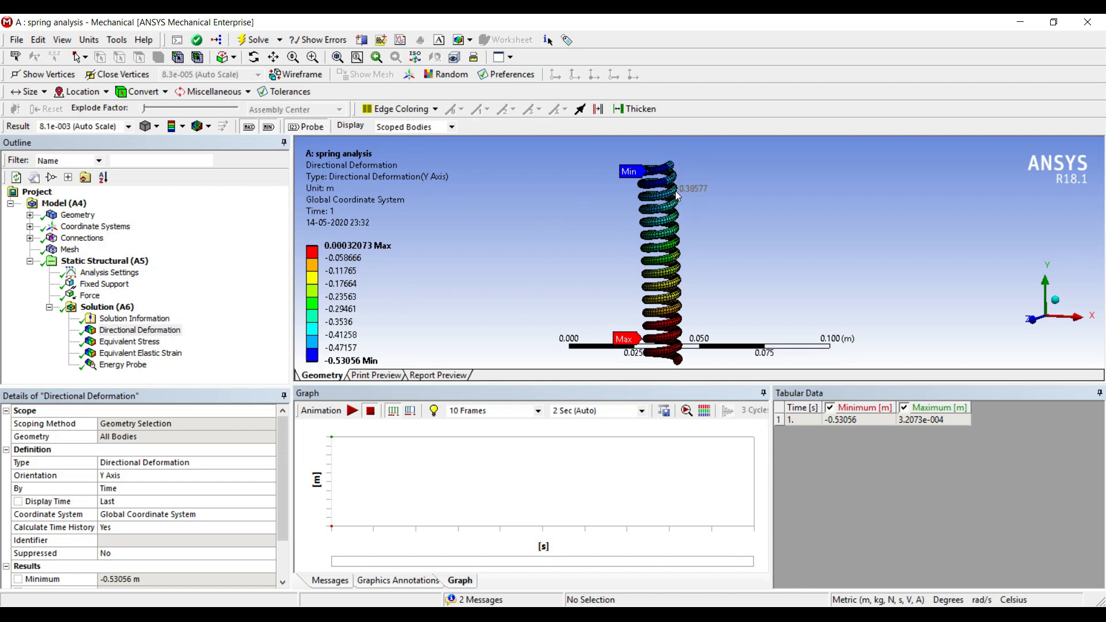
Step: Review the Equivalent Stress, Equivalent Elastic Strain, Energy Probe and Directional Deformation results in turn
click(141, 344)
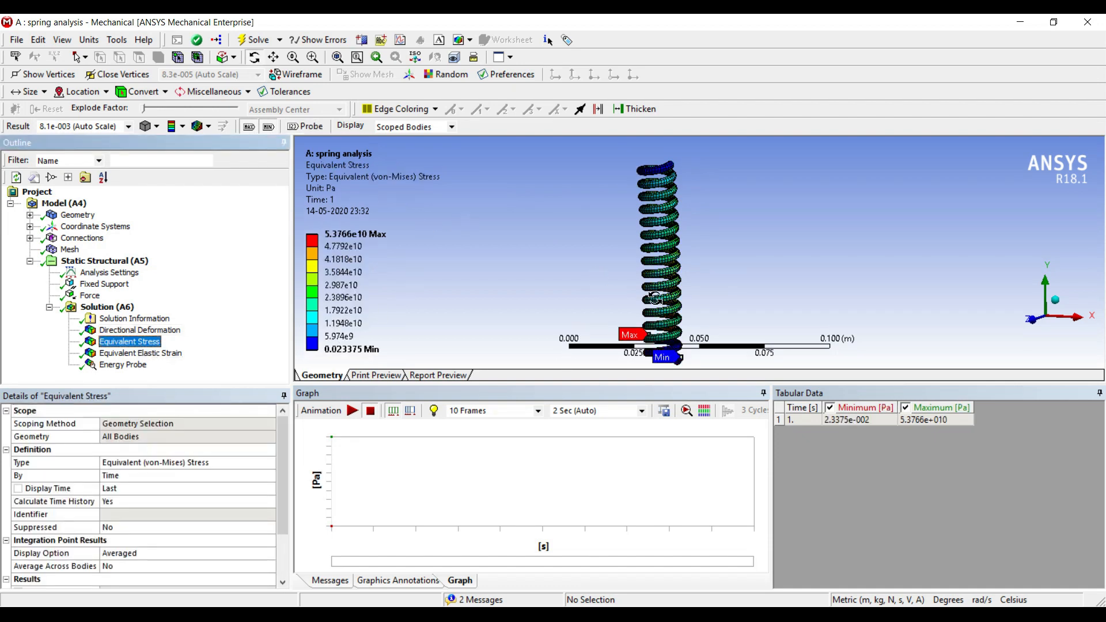
scroll(706, 299, down, 3)
scroll(663, 312, up, 2)
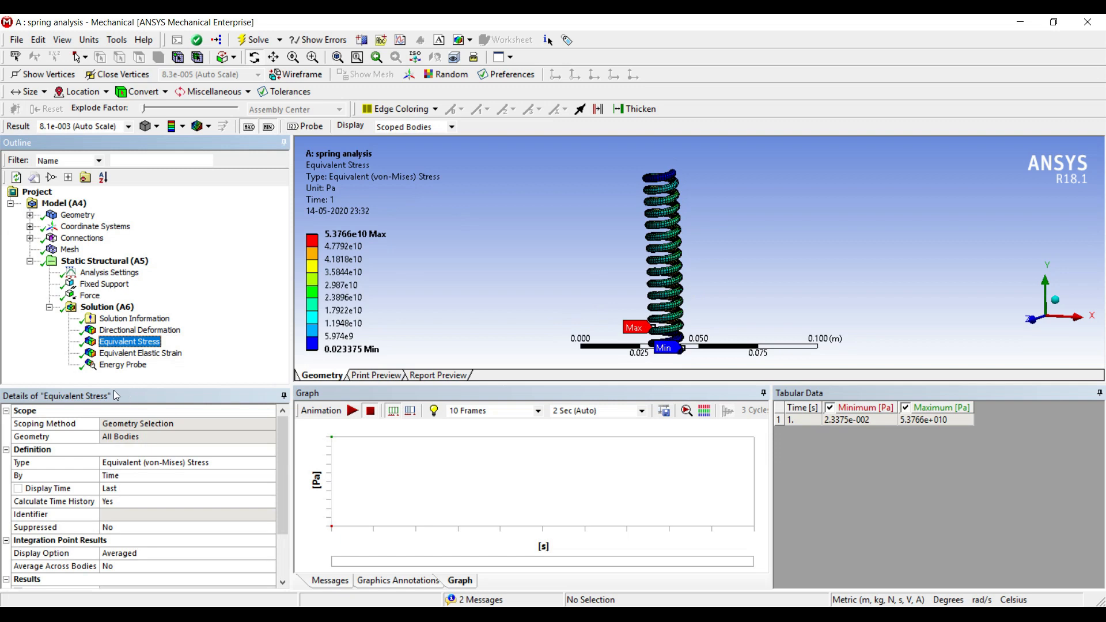
click(141, 353)
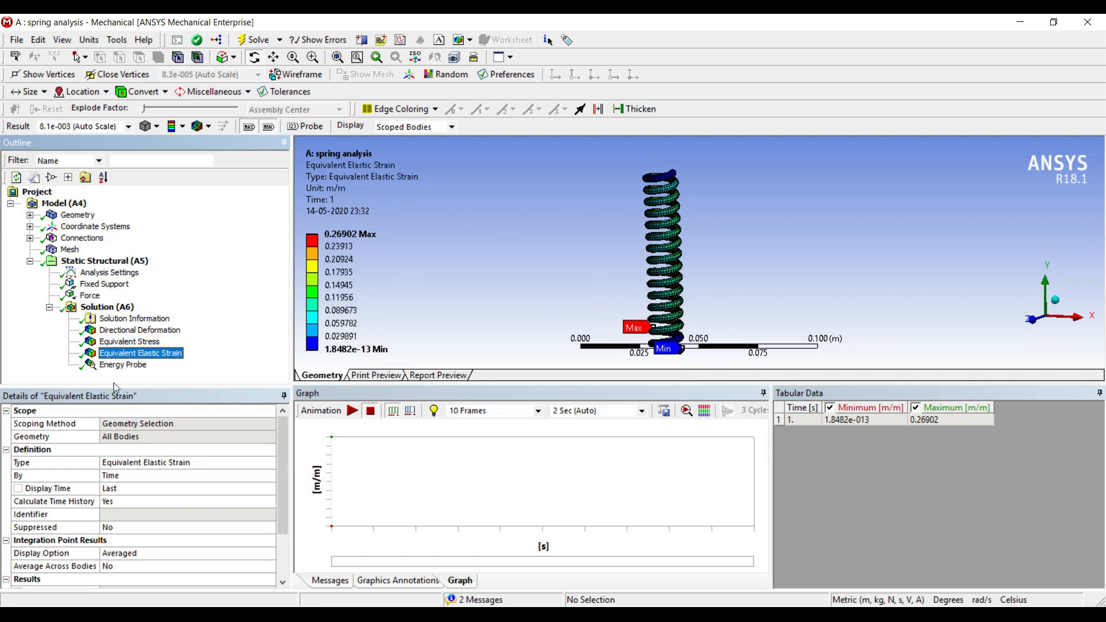
click(122, 365)
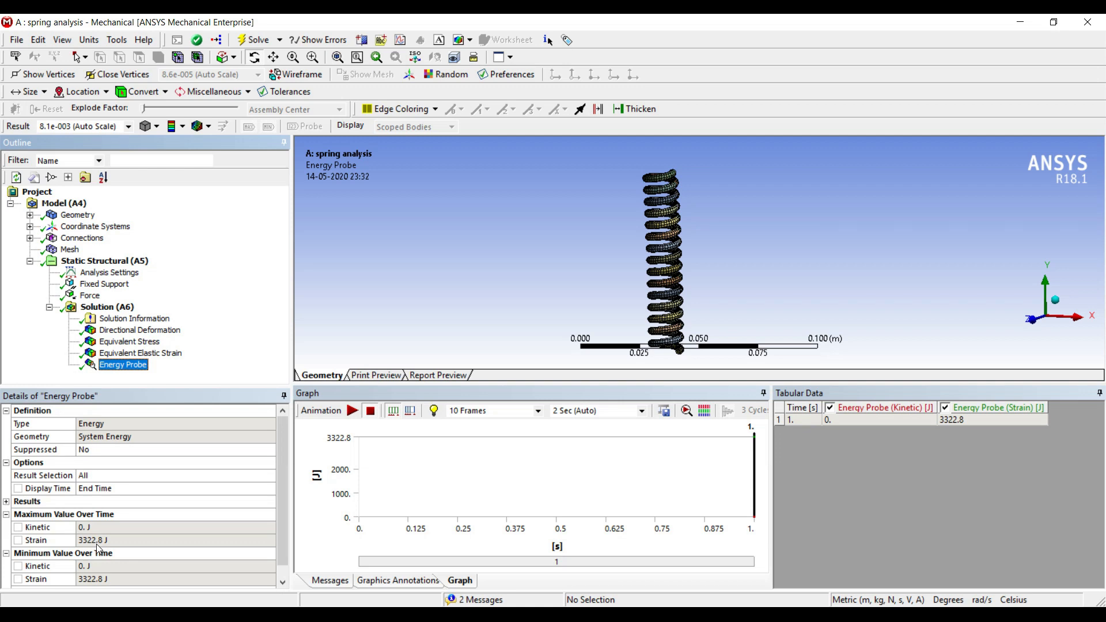
click(140, 330)
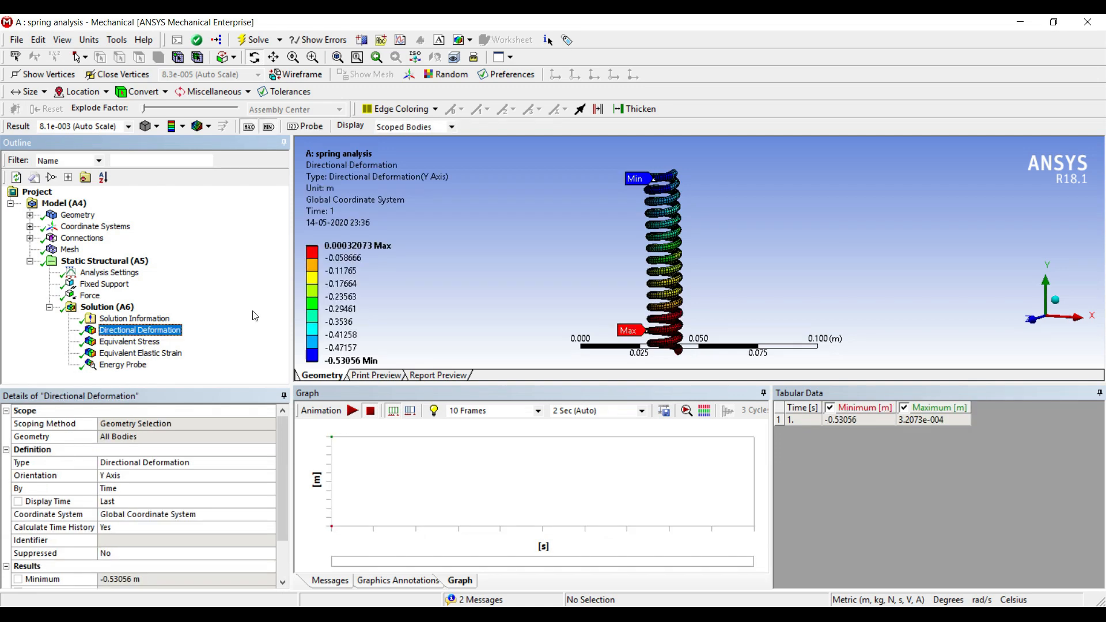